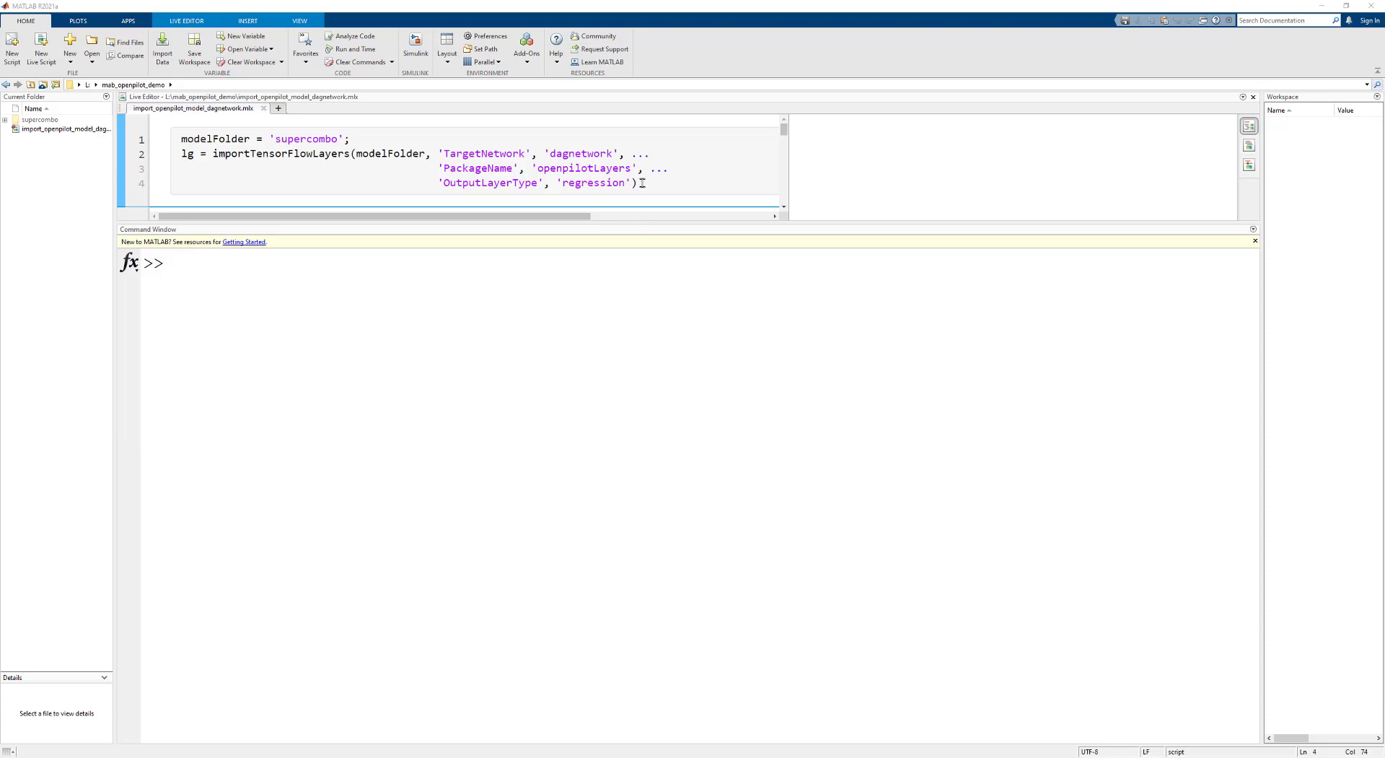
Select all four lines of the supercombo import code in the live script.
{"action": "left_click_drag", "start_coordinate": [638, 183], "coordinate": [238, 294]}
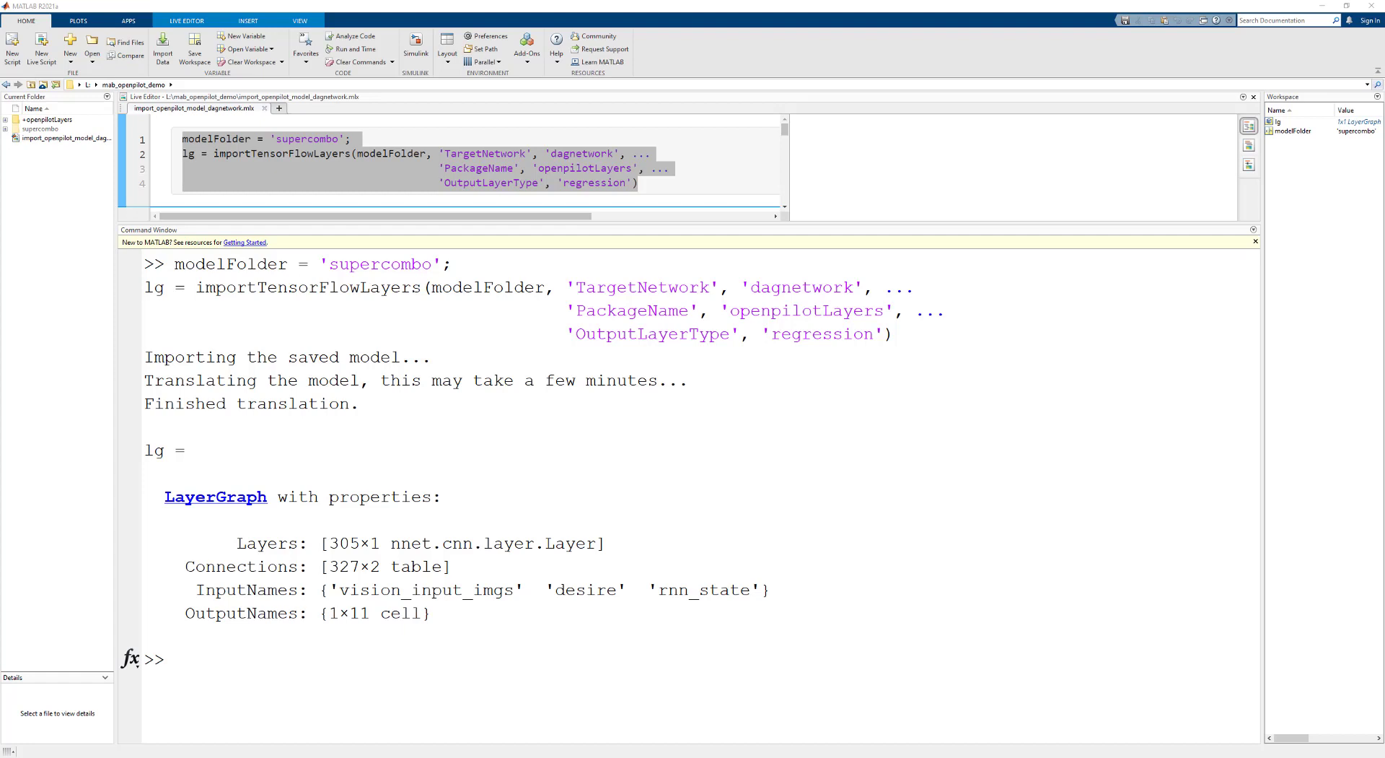
Launch Deep Network Designer with the deepNetworkDesigner command.
{"action": "left_click", "coordinate": [1038, 666]}
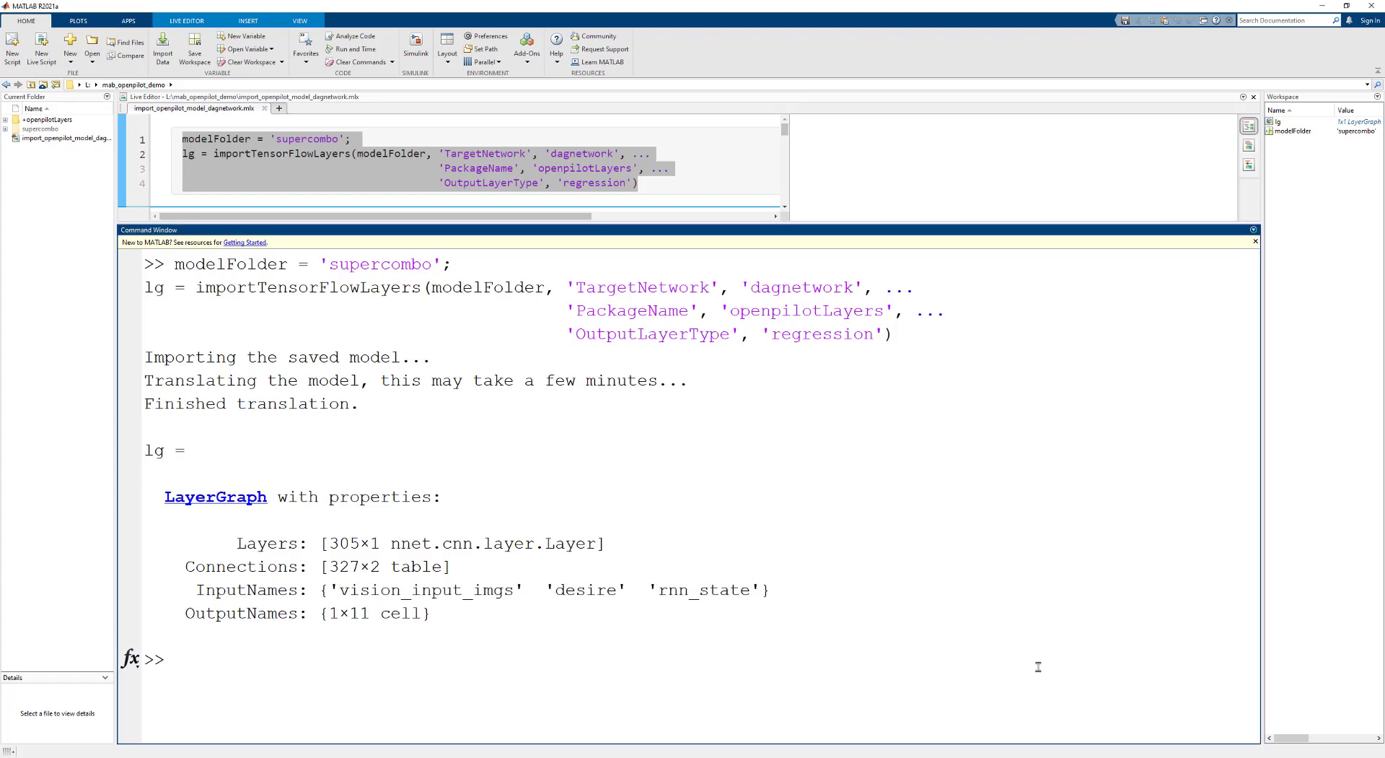
{"action": "type", "text": "deepNetworkDesigner"}
{"action": "key", "text": "Return"}
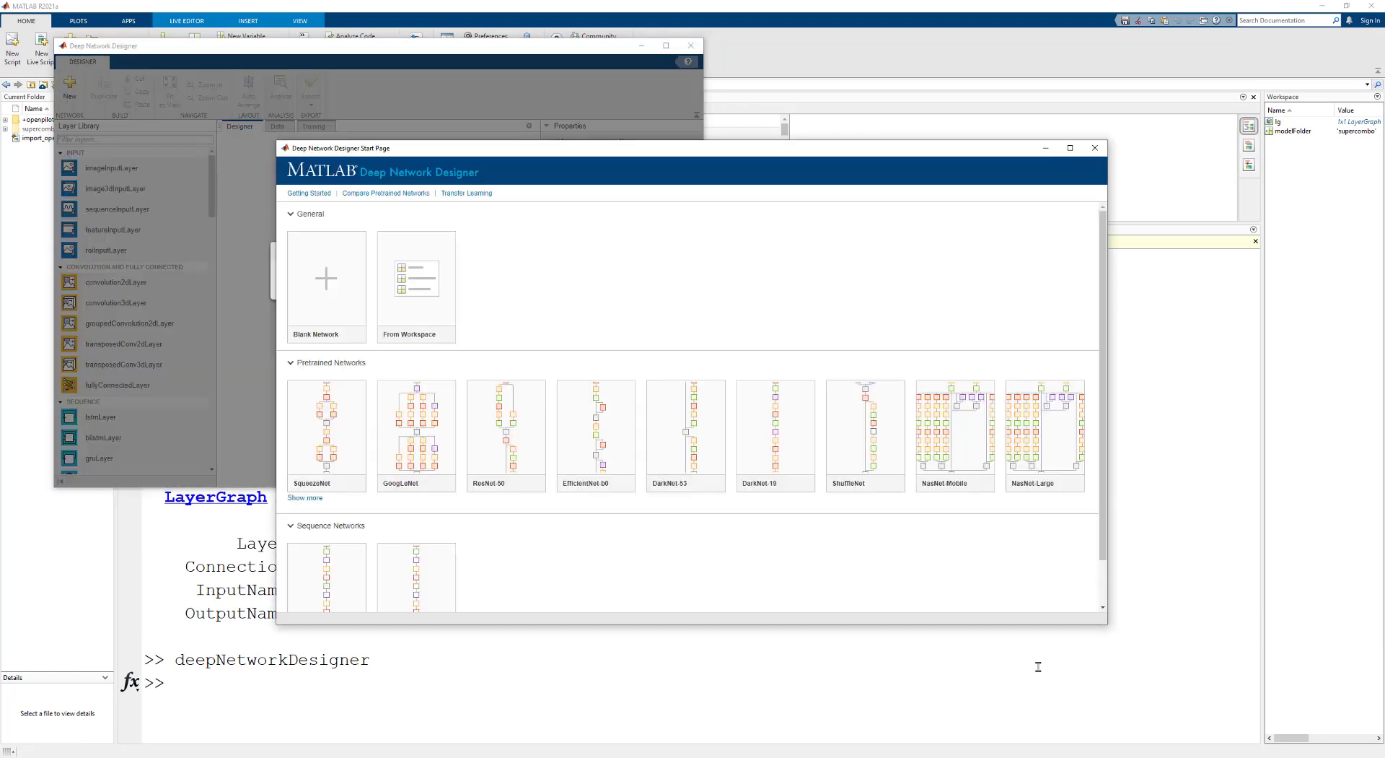
Import the 305-layer lg layer graph from the workspace and maximize the designer window.
{"action": "left_click", "coordinate": [433, 278]}
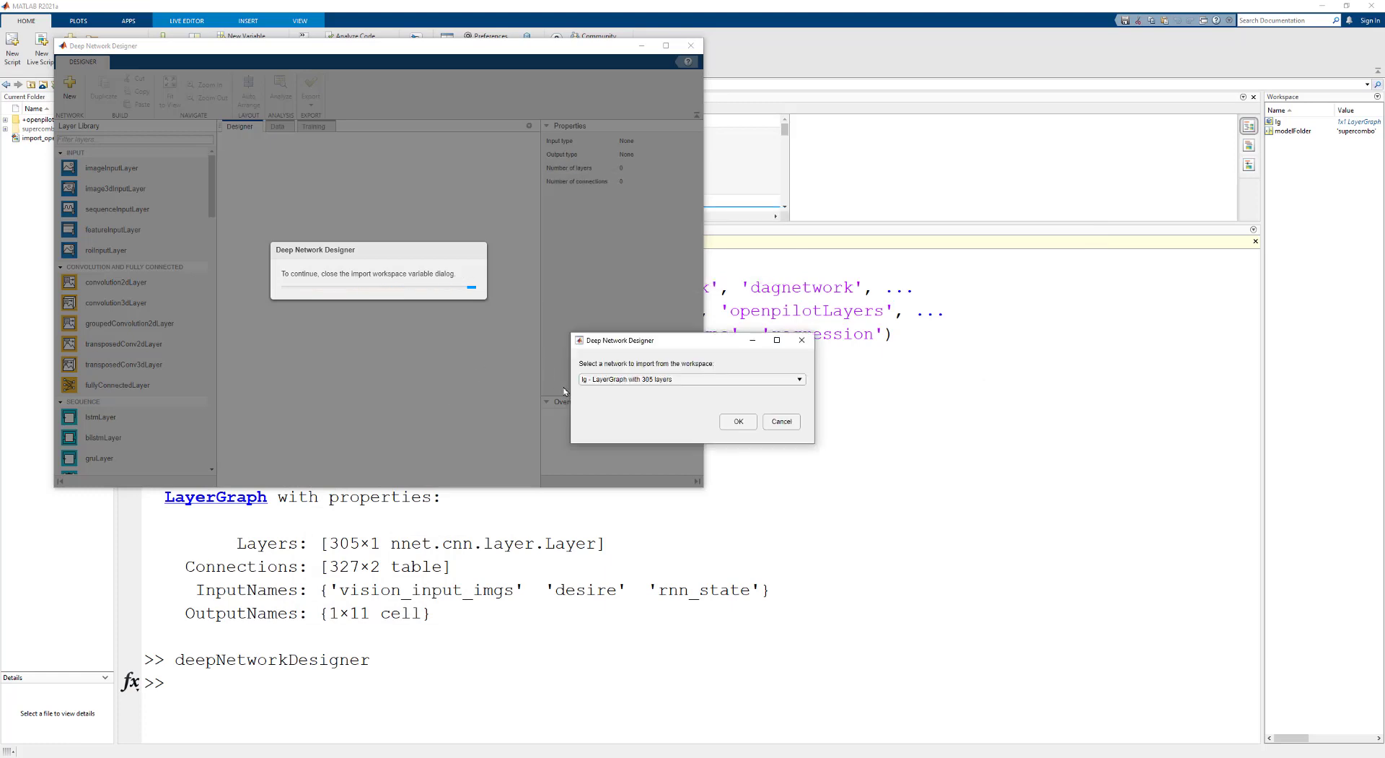
{"action": "left_click", "coordinate": [626, 381]}
{"action": "left_click", "coordinate": [626, 391]}
{"action": "left_click", "coordinate": [739, 421]}
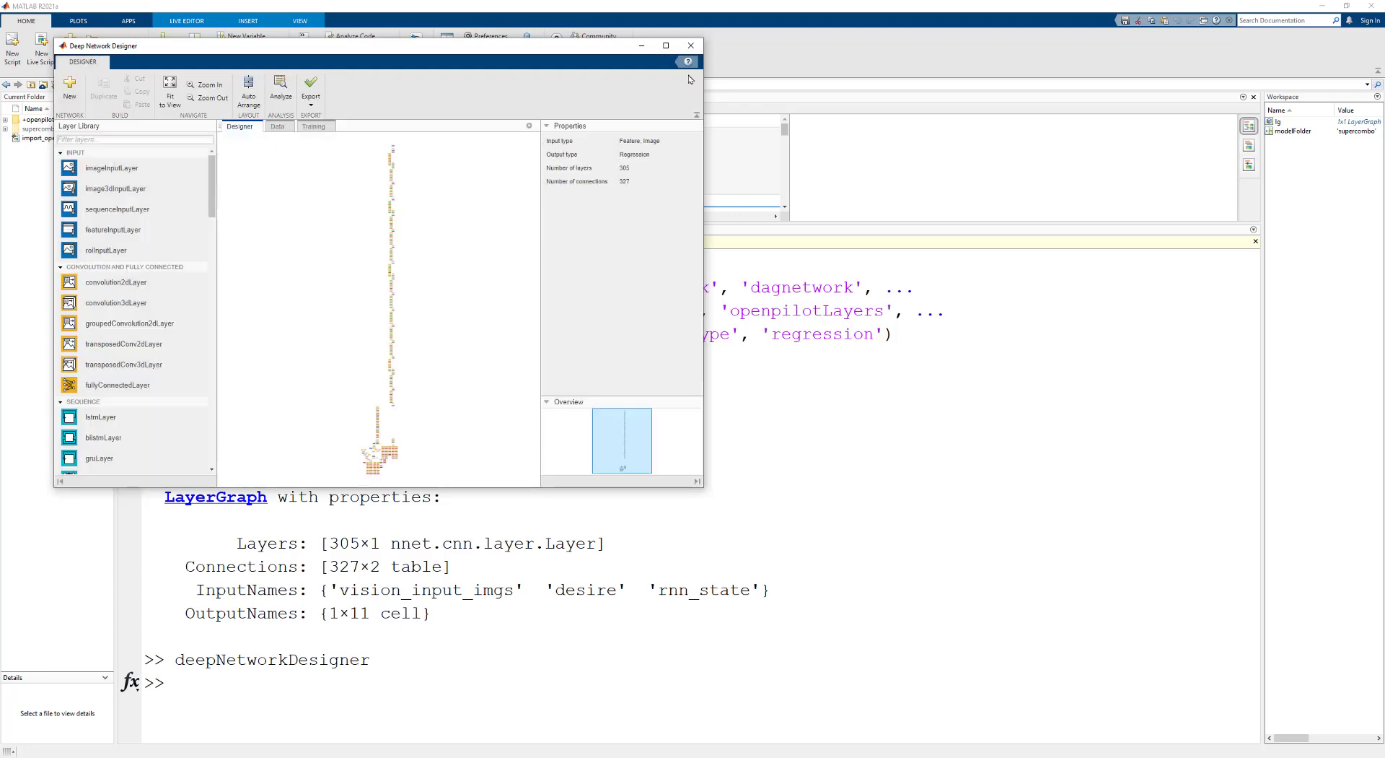
{"action": "left_click", "coordinate": [665, 46]}
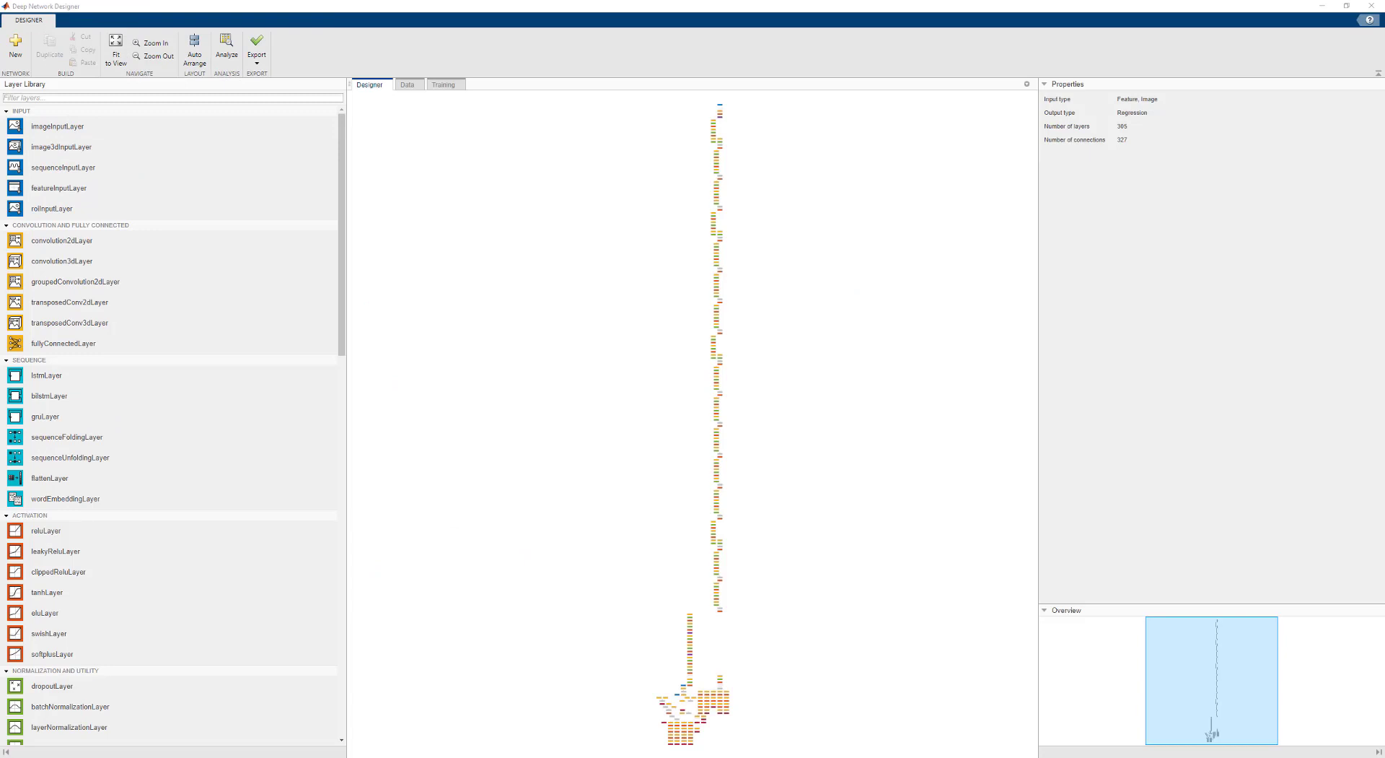
{"action": "left_click", "coordinate": [222, 46]}
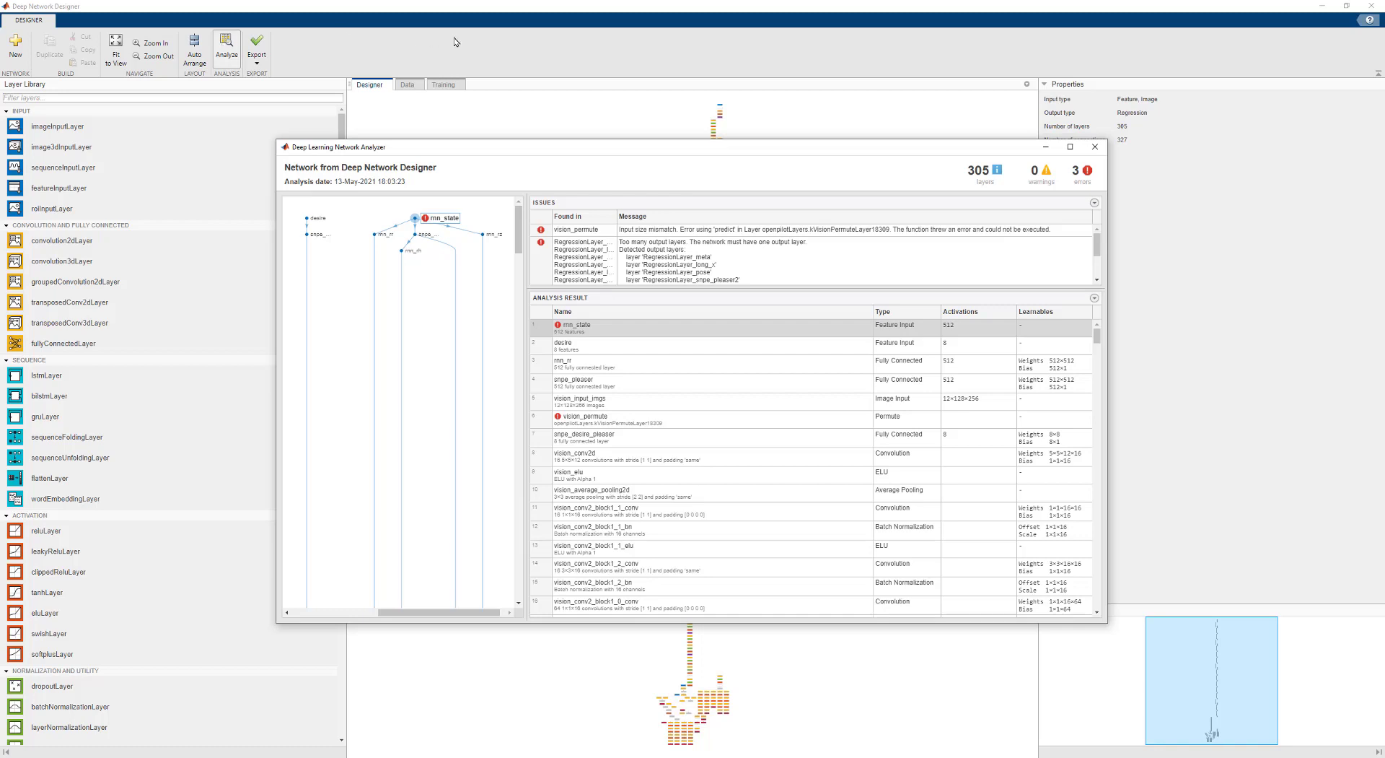
{"action": "left_click", "coordinate": [721, 232]}
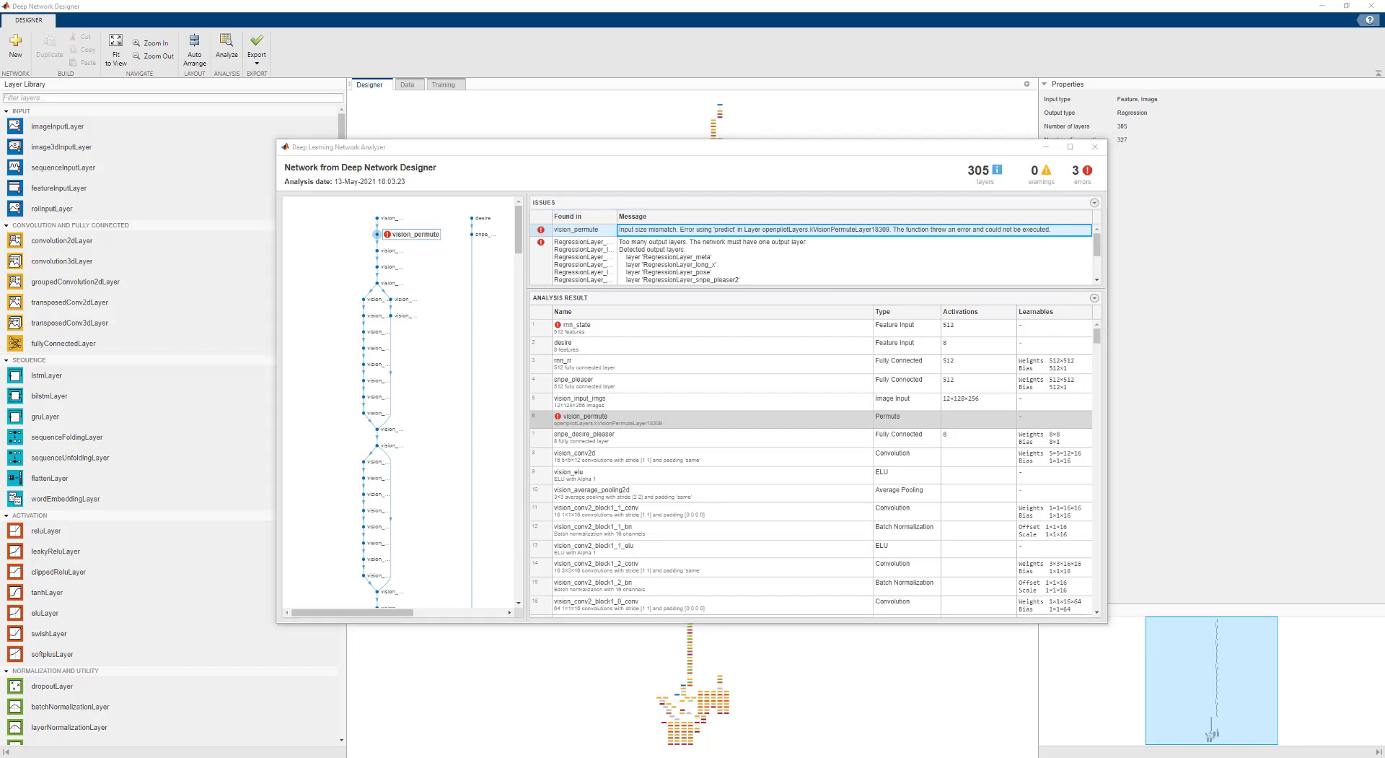
{"action": "left_click", "coordinate": [1223, 376]}
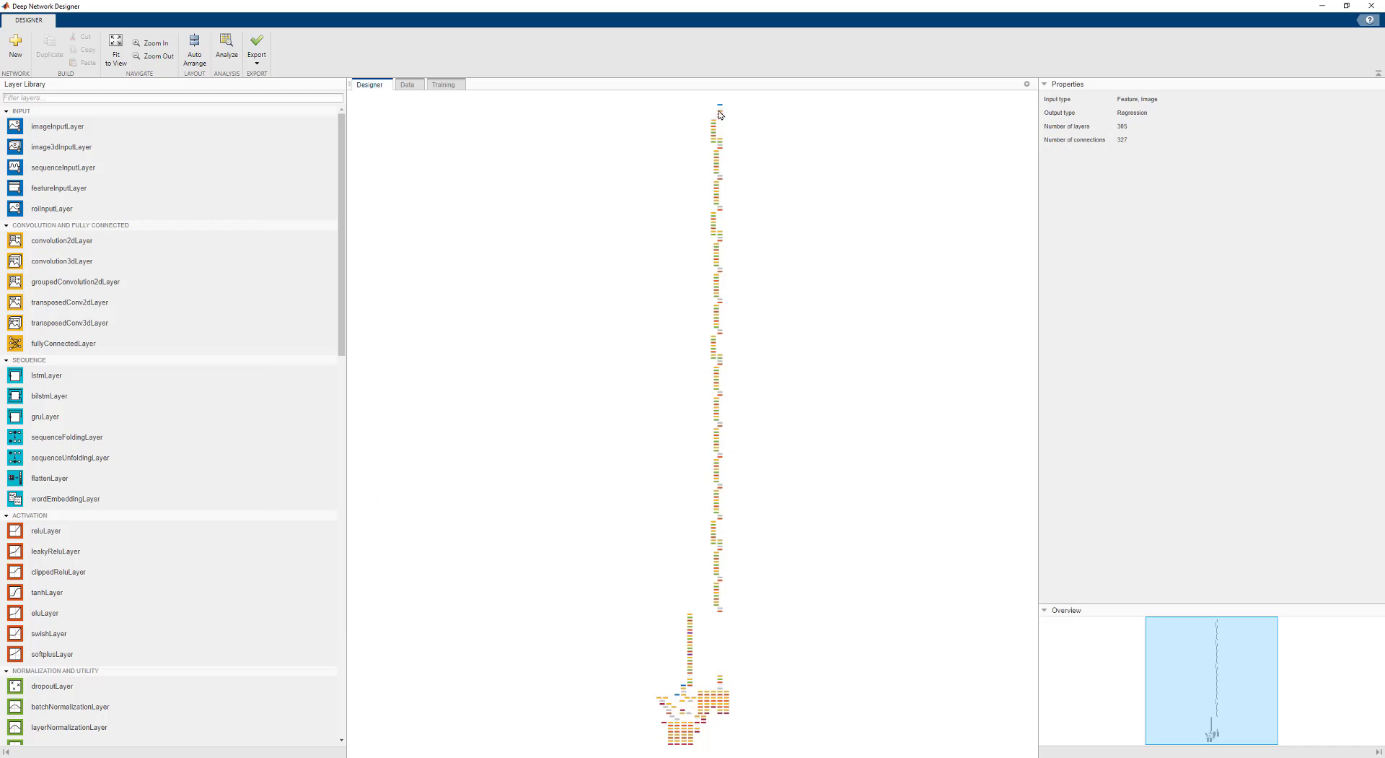
Delete the vision_permute layer and wire the image input directly to vision_conv2d.
{"action": "scroll", "coordinate": [719, 115], "scroll_direction": "up", "scroll_amount": 2}
{"action": "scroll", "coordinate": [716, 114], "scroll_direction": "up", "scroll_amount": 6}
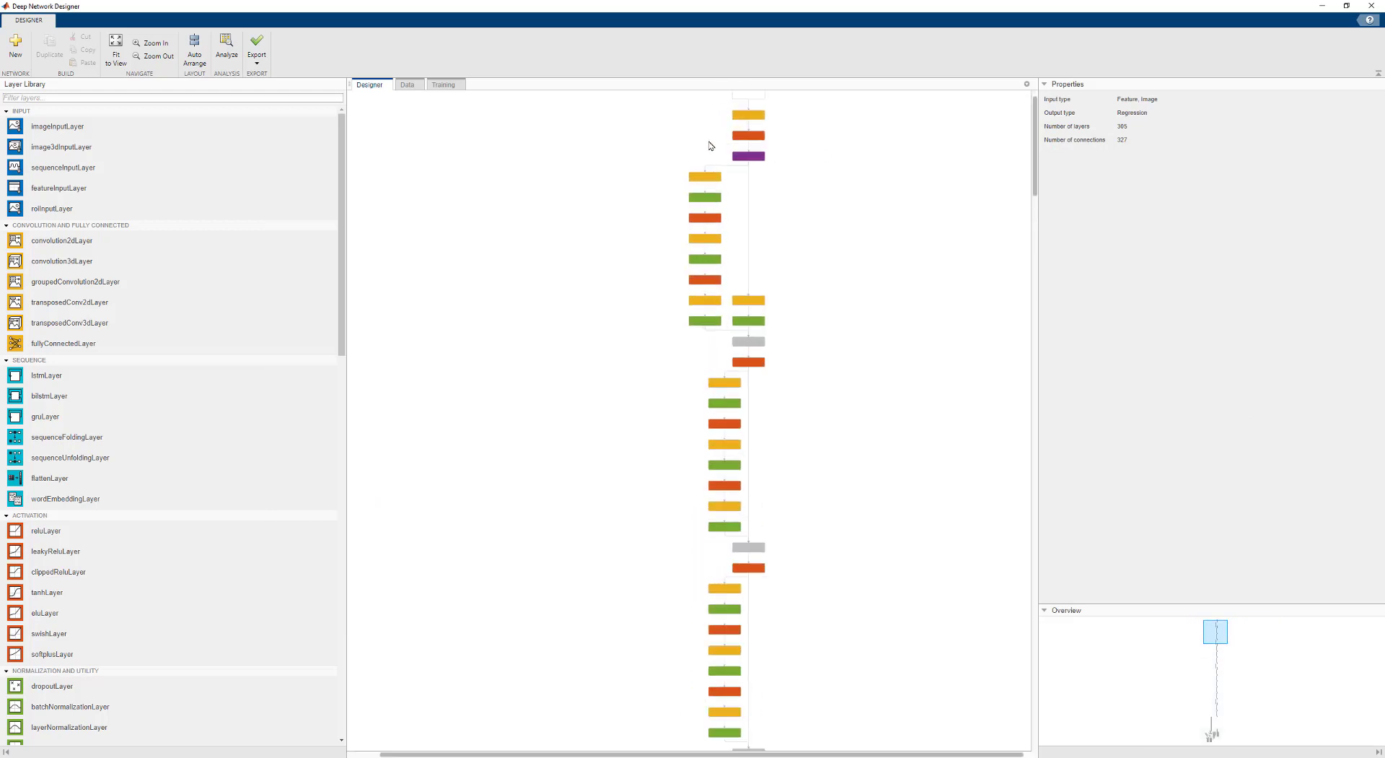
{"action": "scroll", "coordinate": [723, 226], "scroll_direction": "up", "scroll_amount": 5}
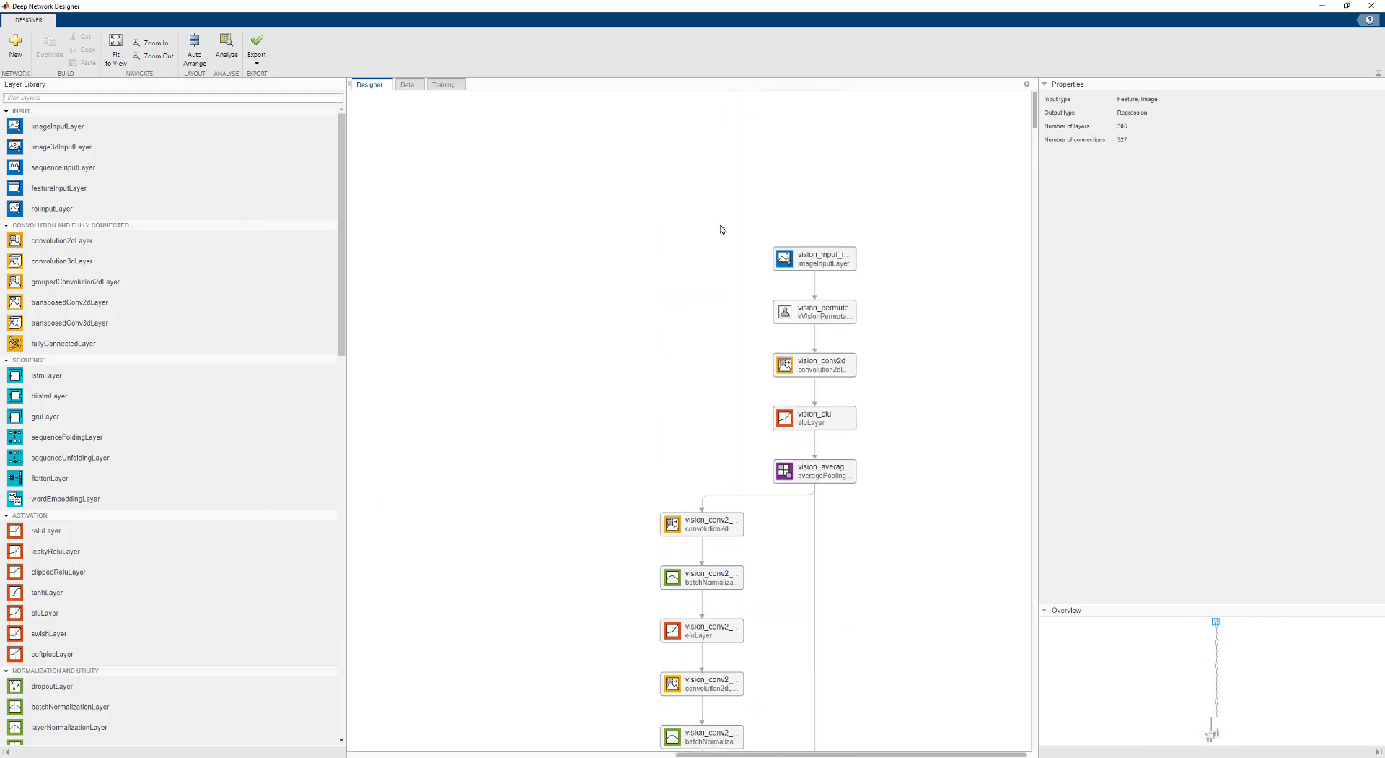
{"action": "left_click", "coordinate": [829, 320]}
{"action": "key", "text": "Delete"}
{"action": "left_click_drag", "start_coordinate": [816, 275], "coordinate": [816, 357]}
Set the vision_input layer's InputSize to 128,256,12.
{"action": "left_click", "coordinate": [833, 265]}
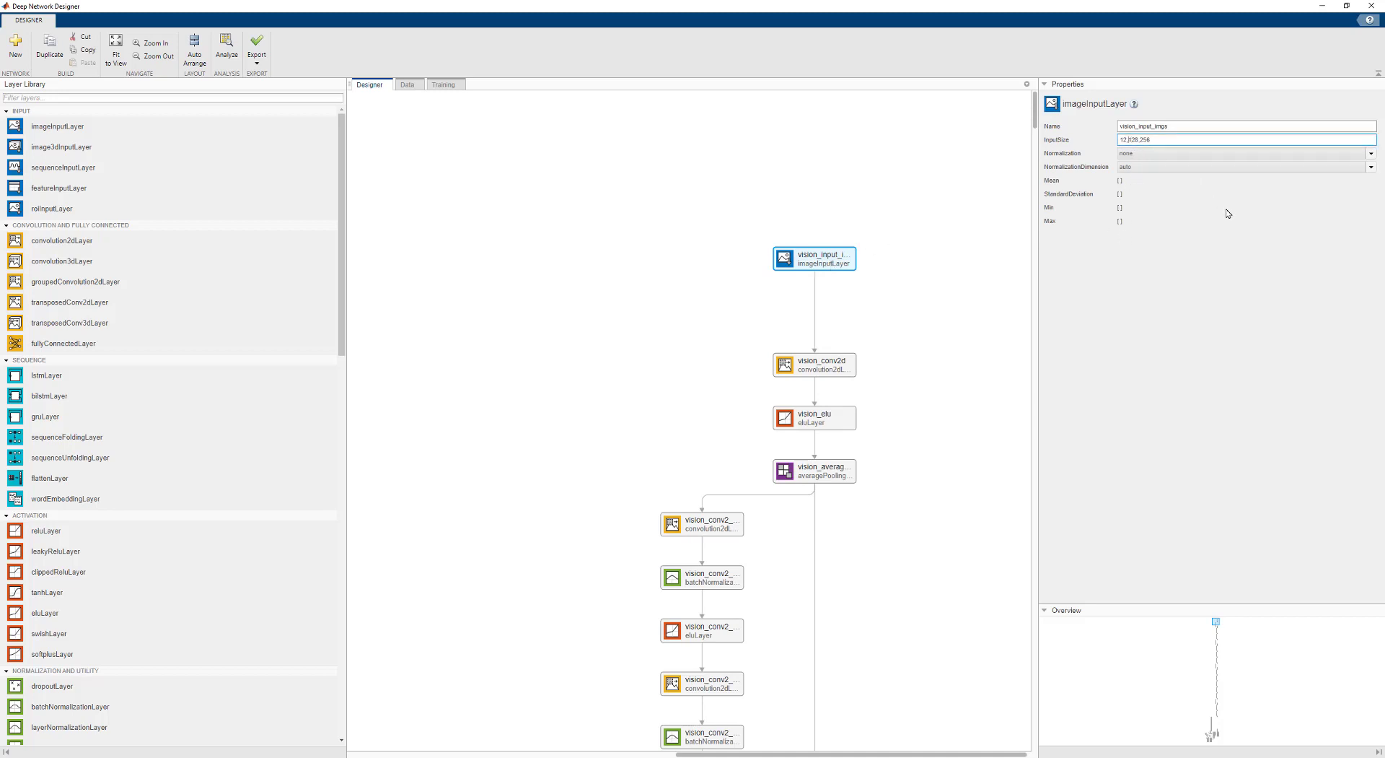
{"action": "key", "text": "BackSpace"}
{"action": "key", "text": "BackSpace"}
{"action": "key", "text": "Return"}
{"action": "key", "text": "Tab"}
{"action": "left_click", "coordinate": [227, 58]}
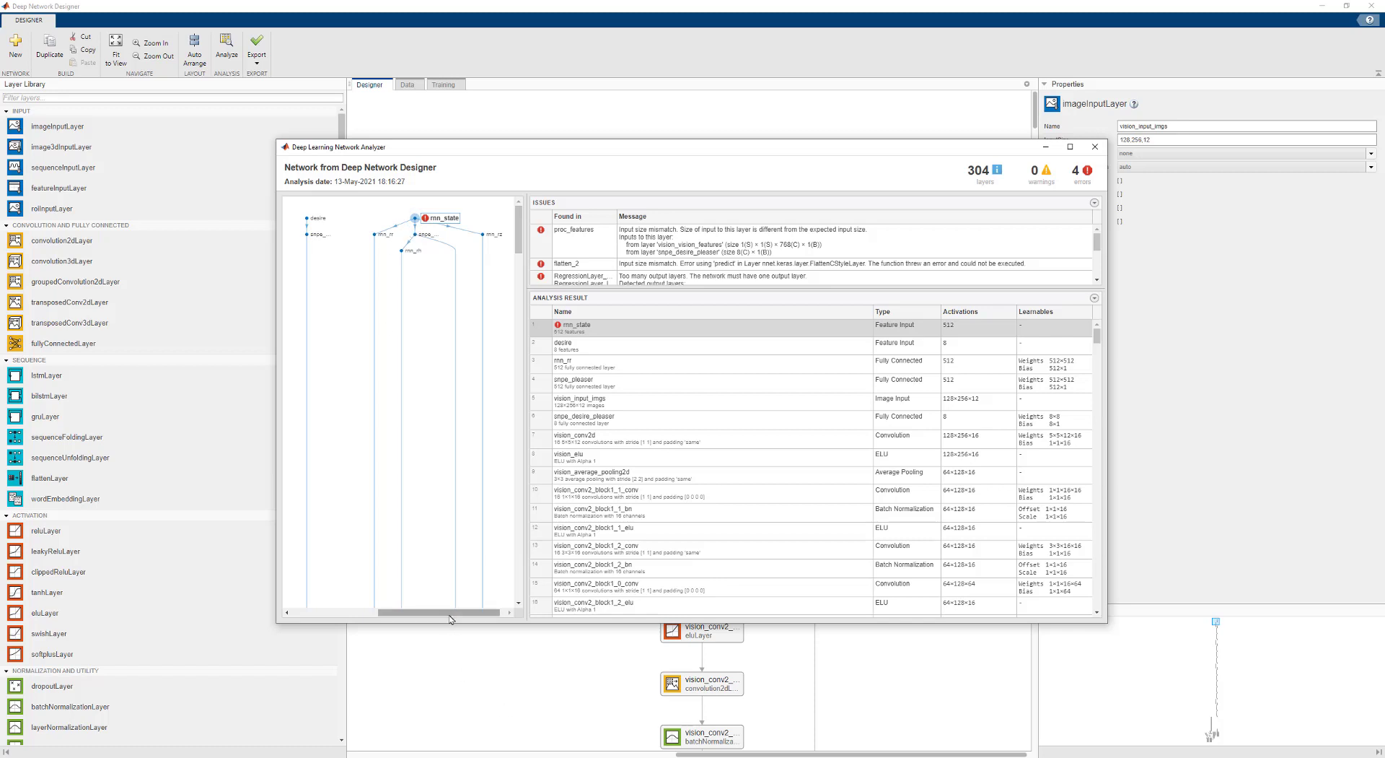
{"action": "left_click_drag", "start_coordinate": [453, 613], "coordinate": [337, 607]}
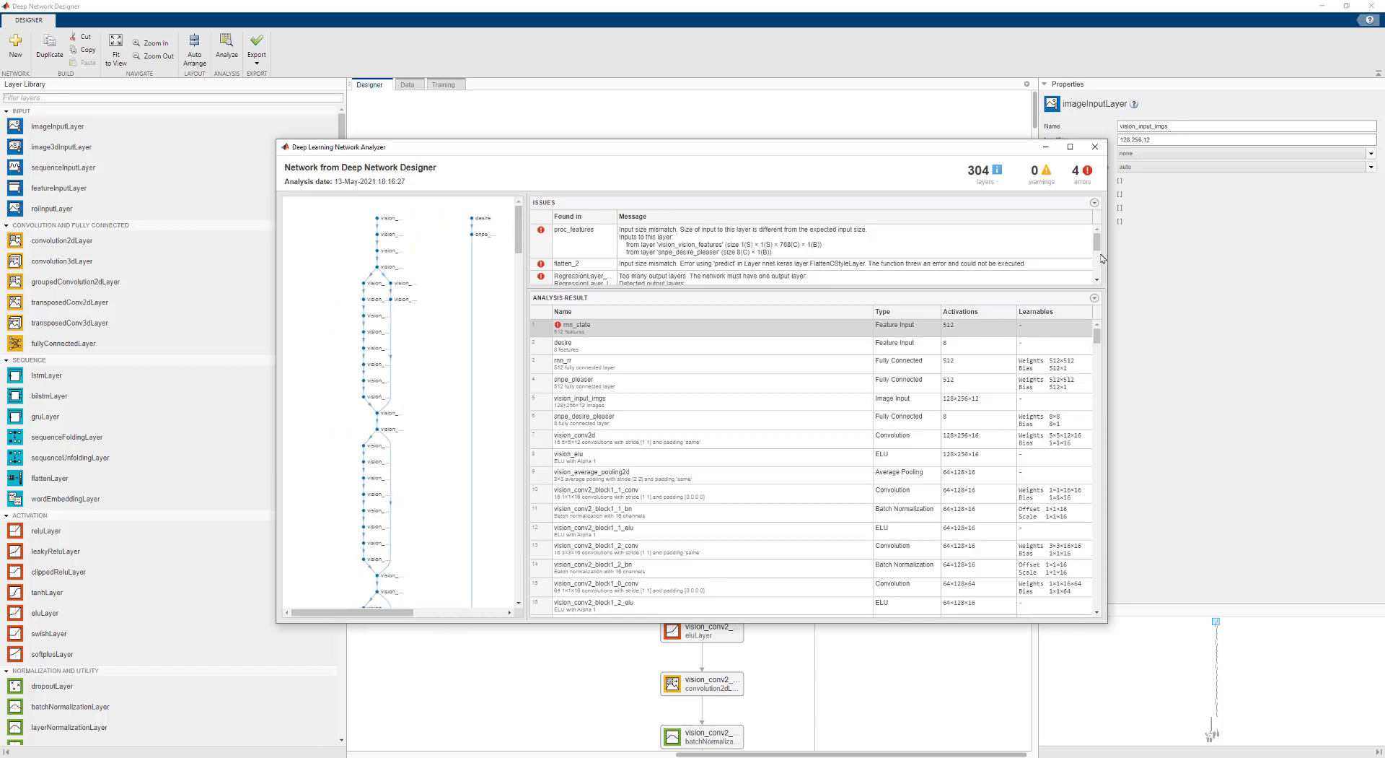
{"action": "left_click_drag", "start_coordinate": [1098, 250], "coordinate": [1098, 268]}
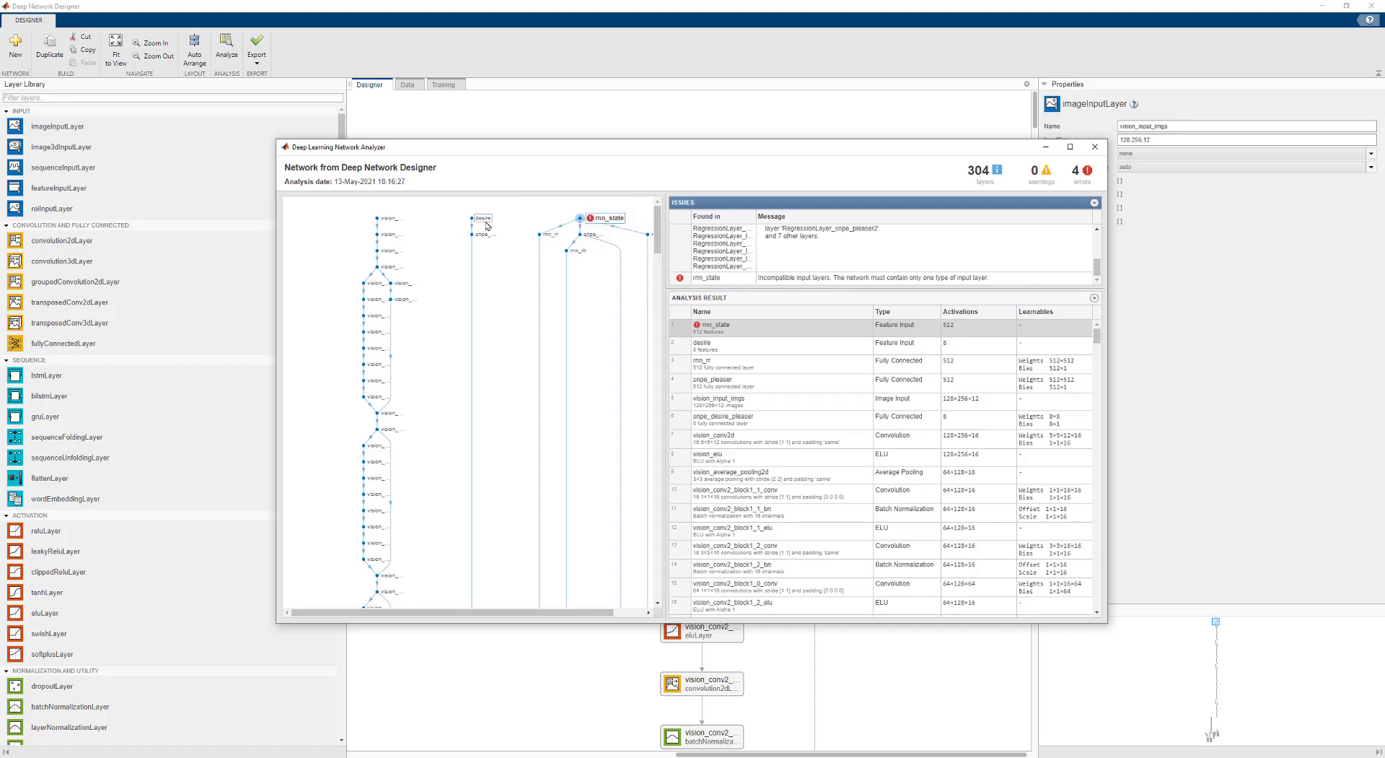
{"action": "left_click", "coordinate": [472, 218]}
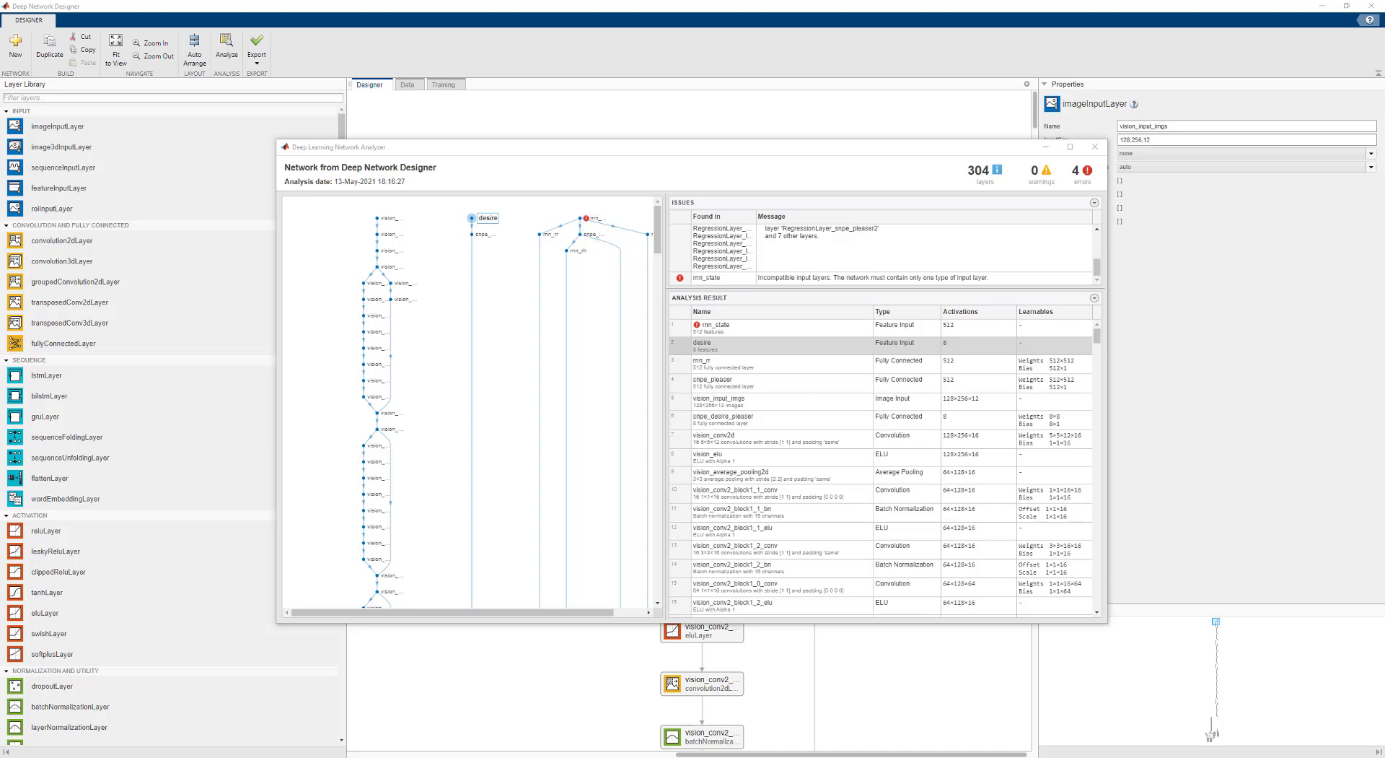
Add a new image input layer named desire beside the original desire feature input.
{"action": "left_click", "coordinate": [1303, 524]}
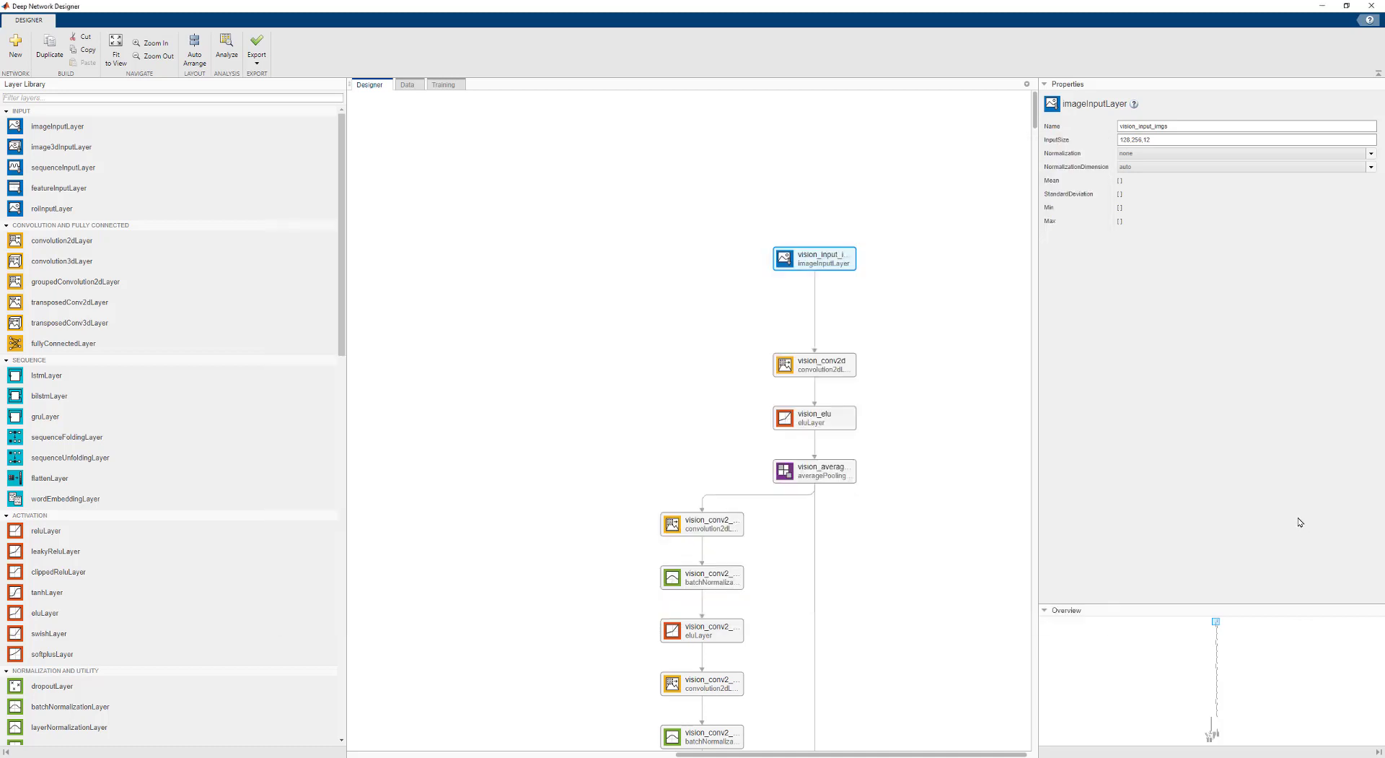
{"action": "scroll", "coordinate": [978, 422], "scroll_direction": "right", "scroll_amount": 5}
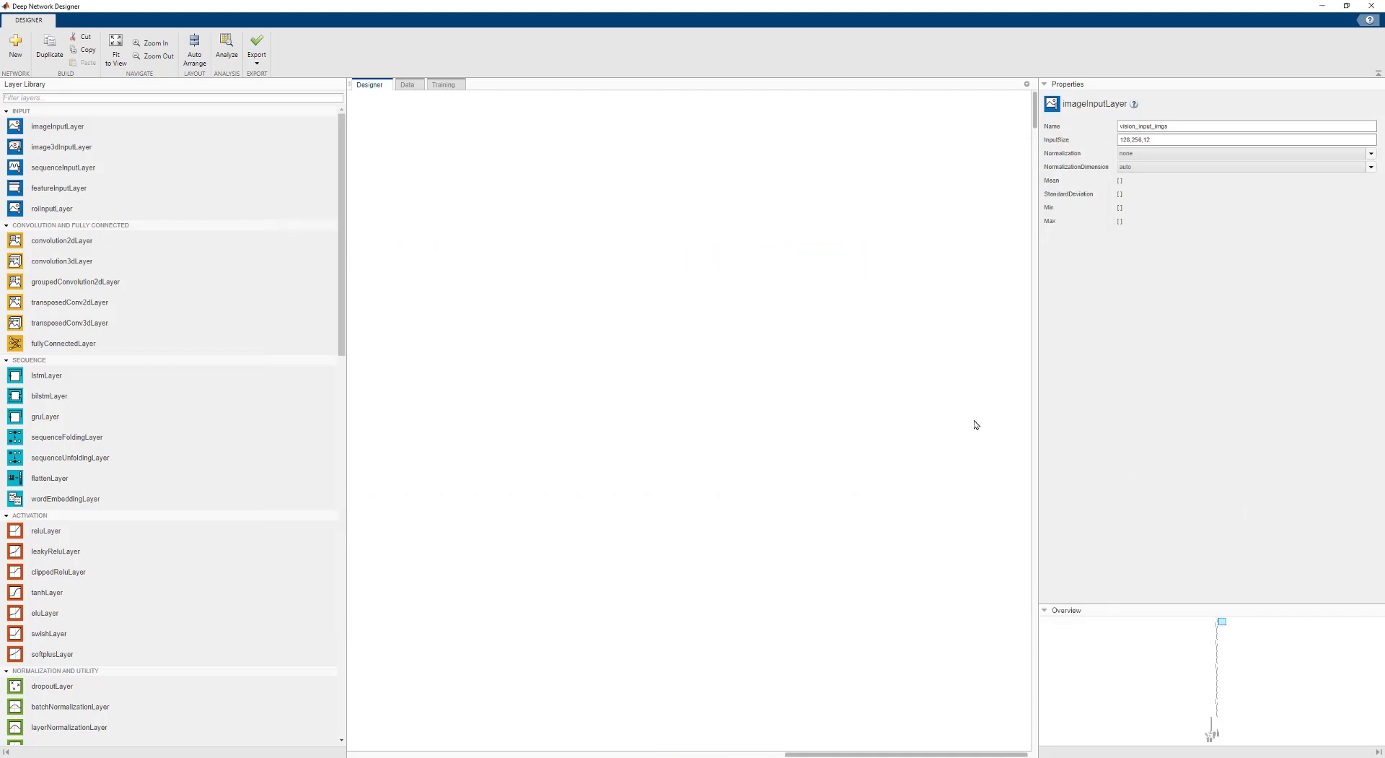
{"action": "scroll", "coordinate": [976, 424], "scroll_direction": "left", "scroll_amount": 1}
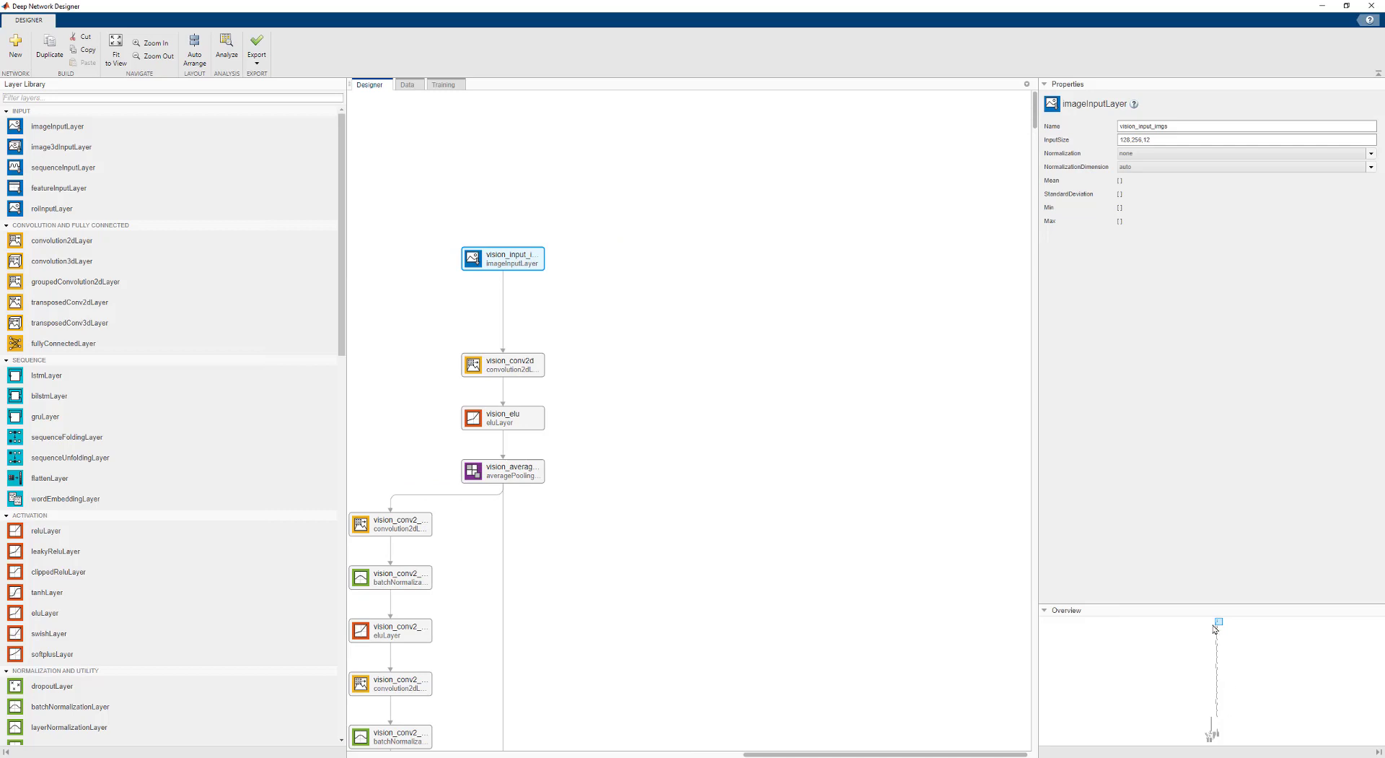
{"action": "left_click_drag", "start_coordinate": [1218, 634], "coordinate": [1216, 725]}
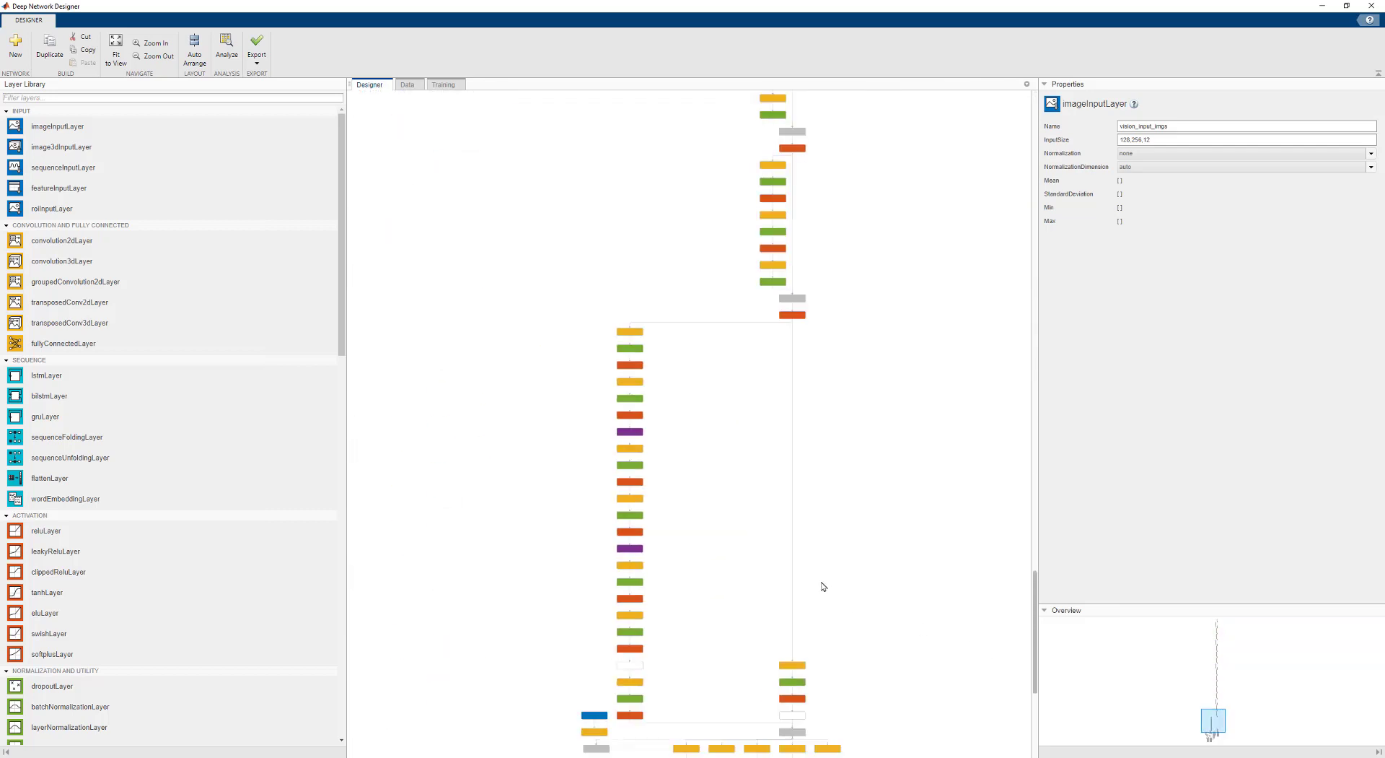
{"action": "scroll", "coordinate": [455, 454], "scroll_direction": "up", "scroll_amount": 4}
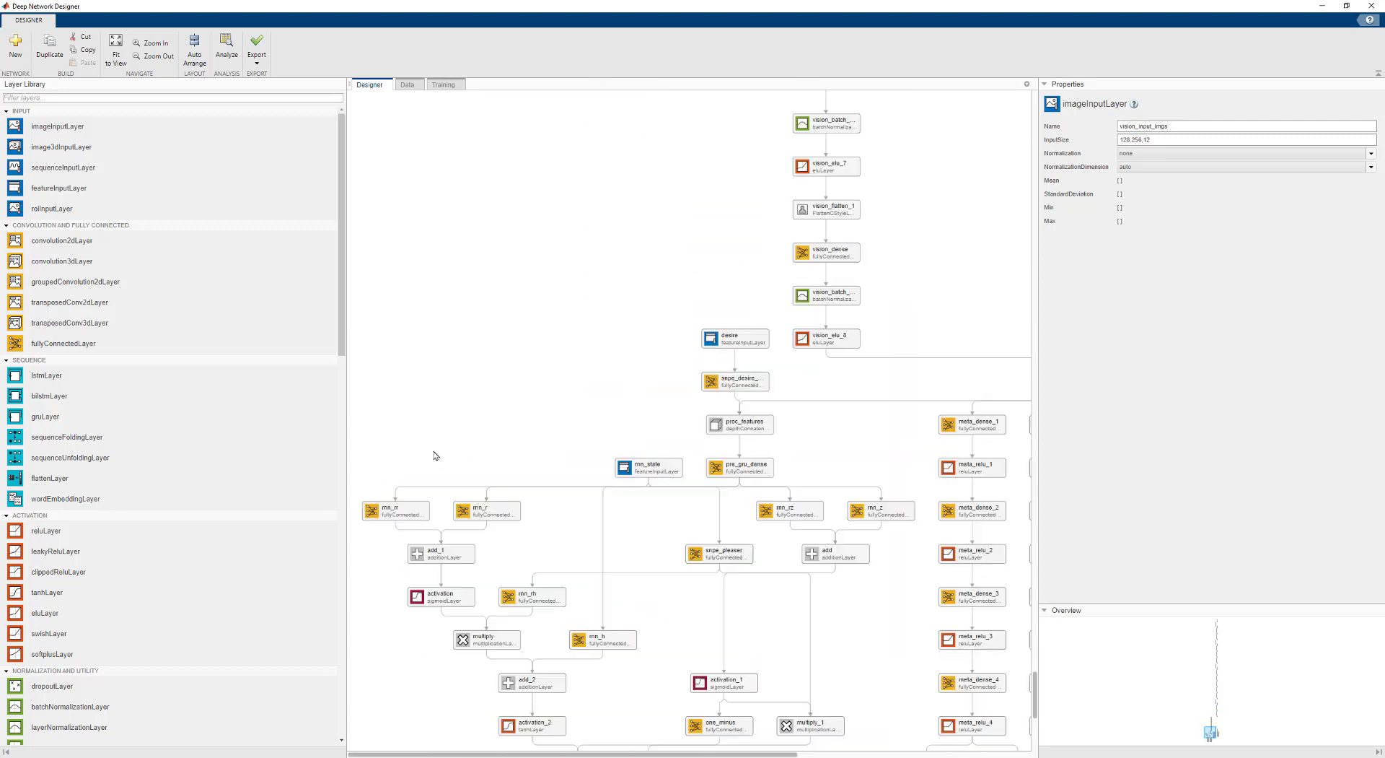
{"action": "scroll", "coordinate": [617, 442], "scroll_direction": "up", "scroll_amount": 2}
{"action": "left_click", "coordinate": [840, 276]}
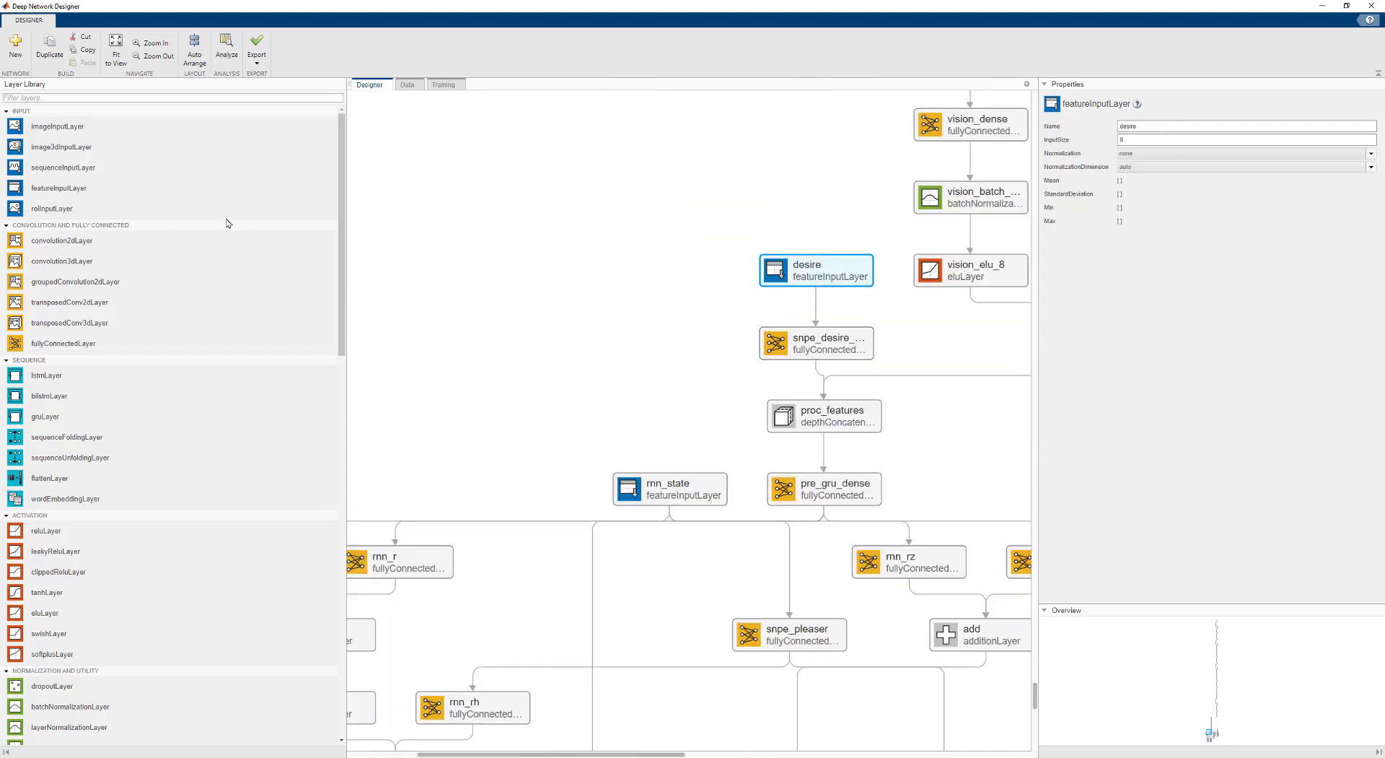
{"action": "left_click_drag", "start_coordinate": [124, 138], "coordinate": [701, 282]}
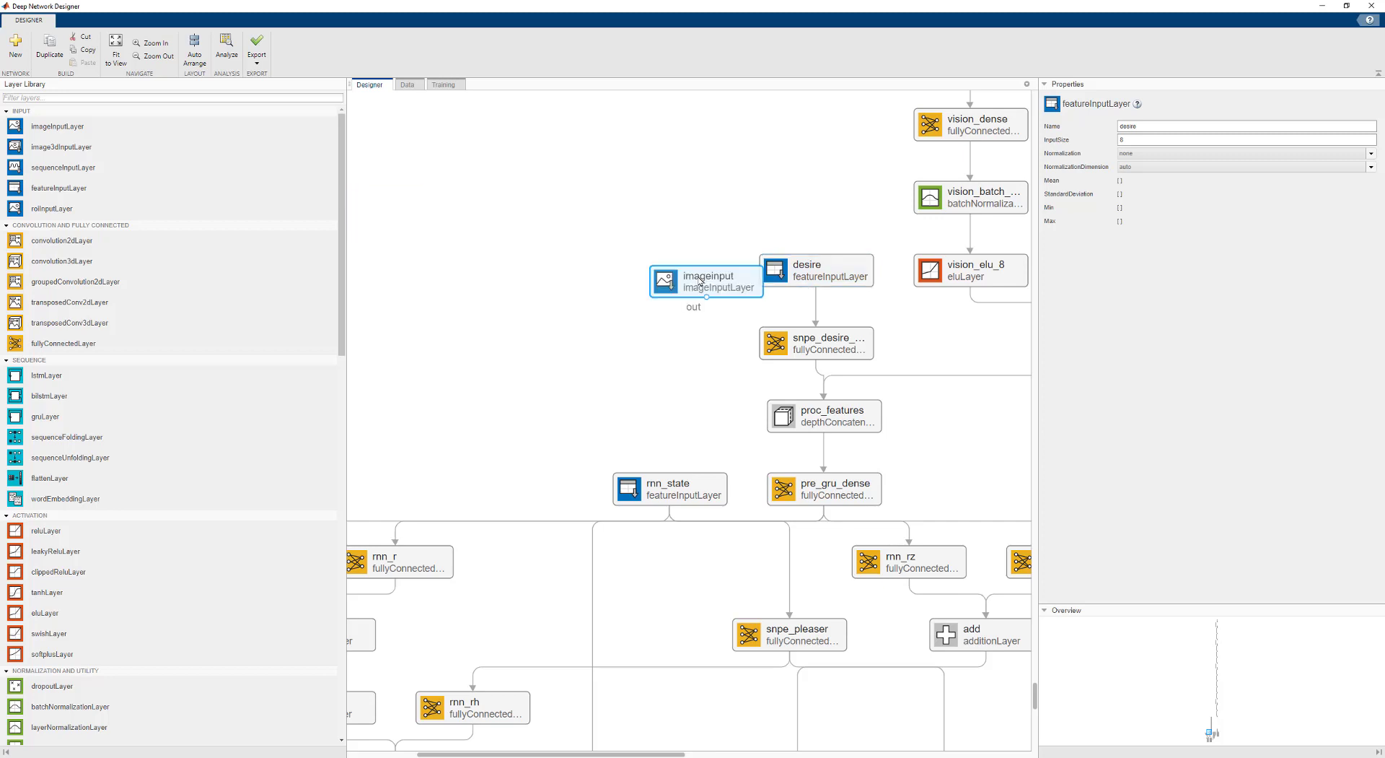
{"action": "left_click", "coordinate": [1176, 126]}
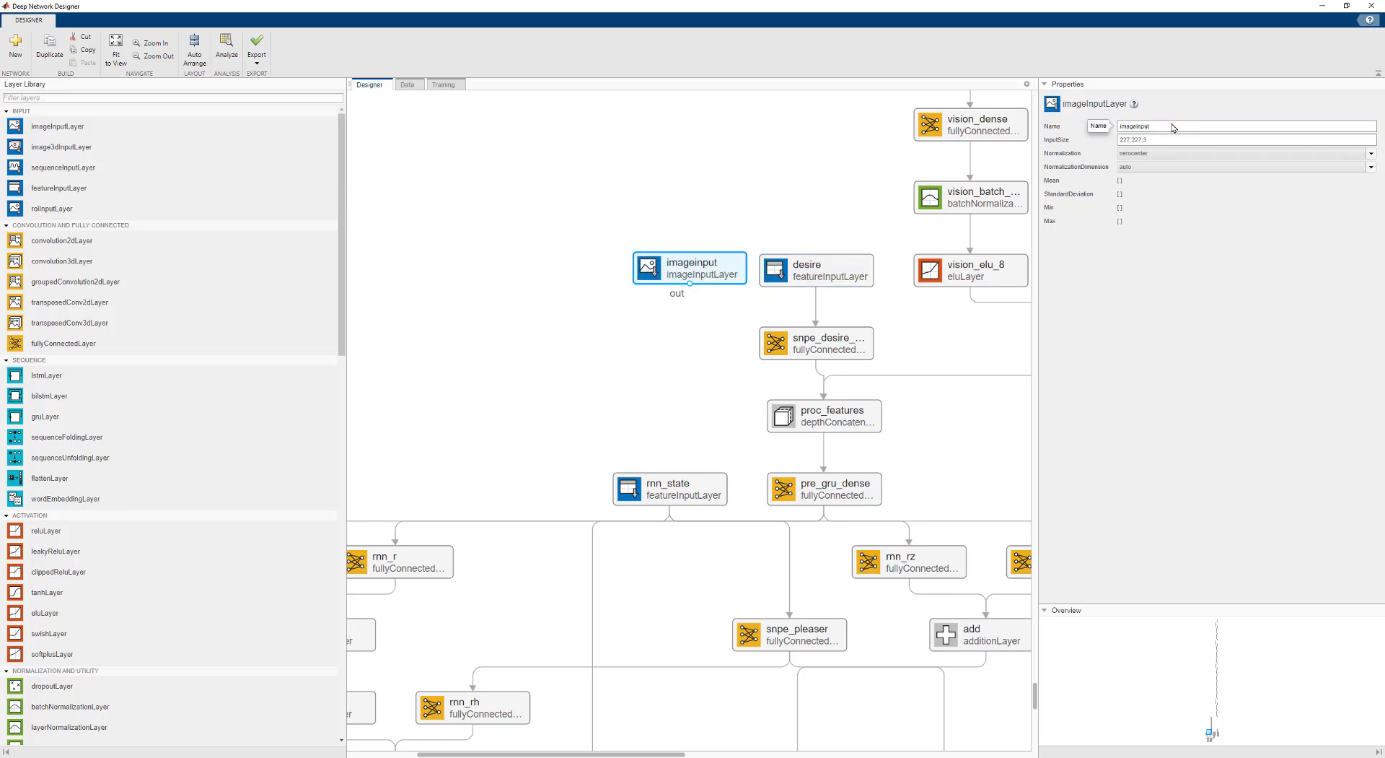
{"action": "type", "text": "desire"}
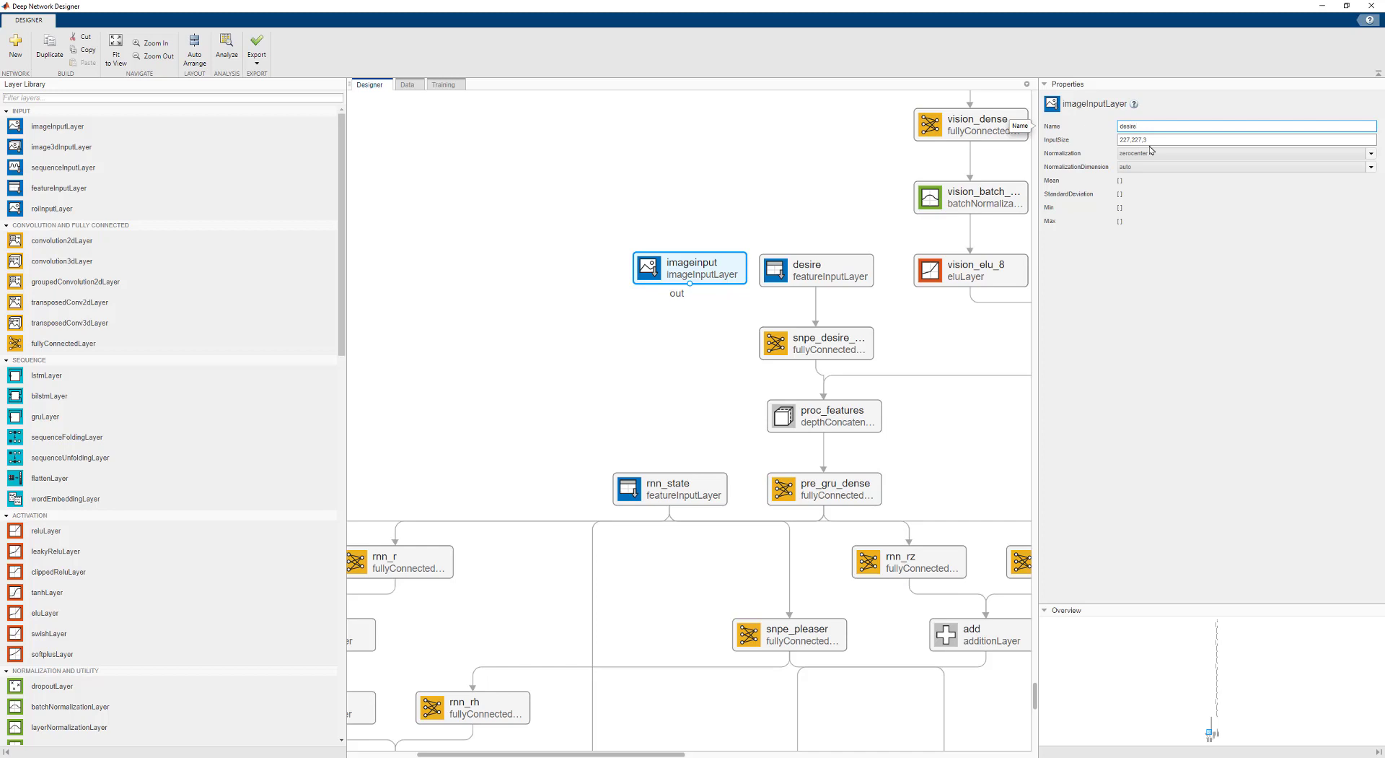
{"action": "key", "text": "Tab"}
{"action": "type", "text": "1"}
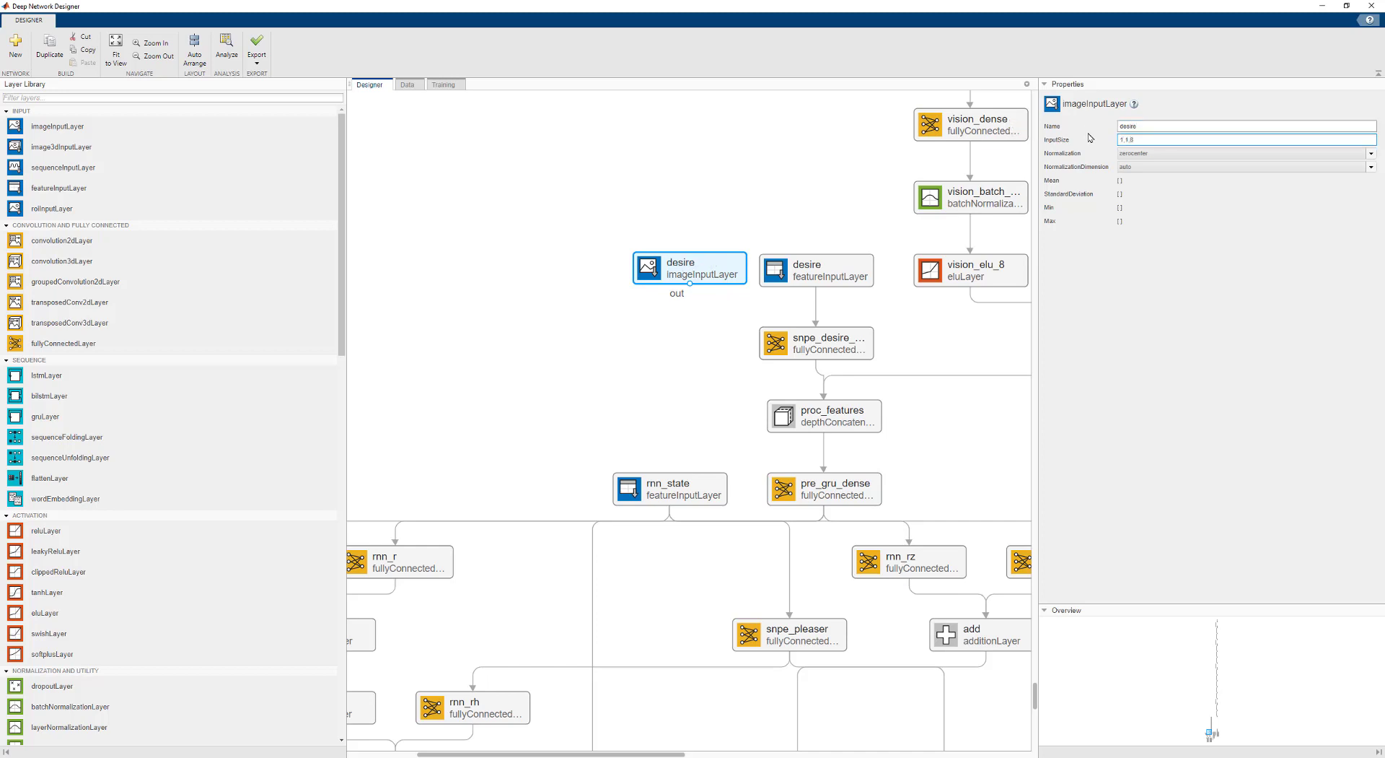
Delete the old desire feature input and wire the new desire layer to snpe_desire.
{"action": "left_click", "coordinate": [819, 271]}
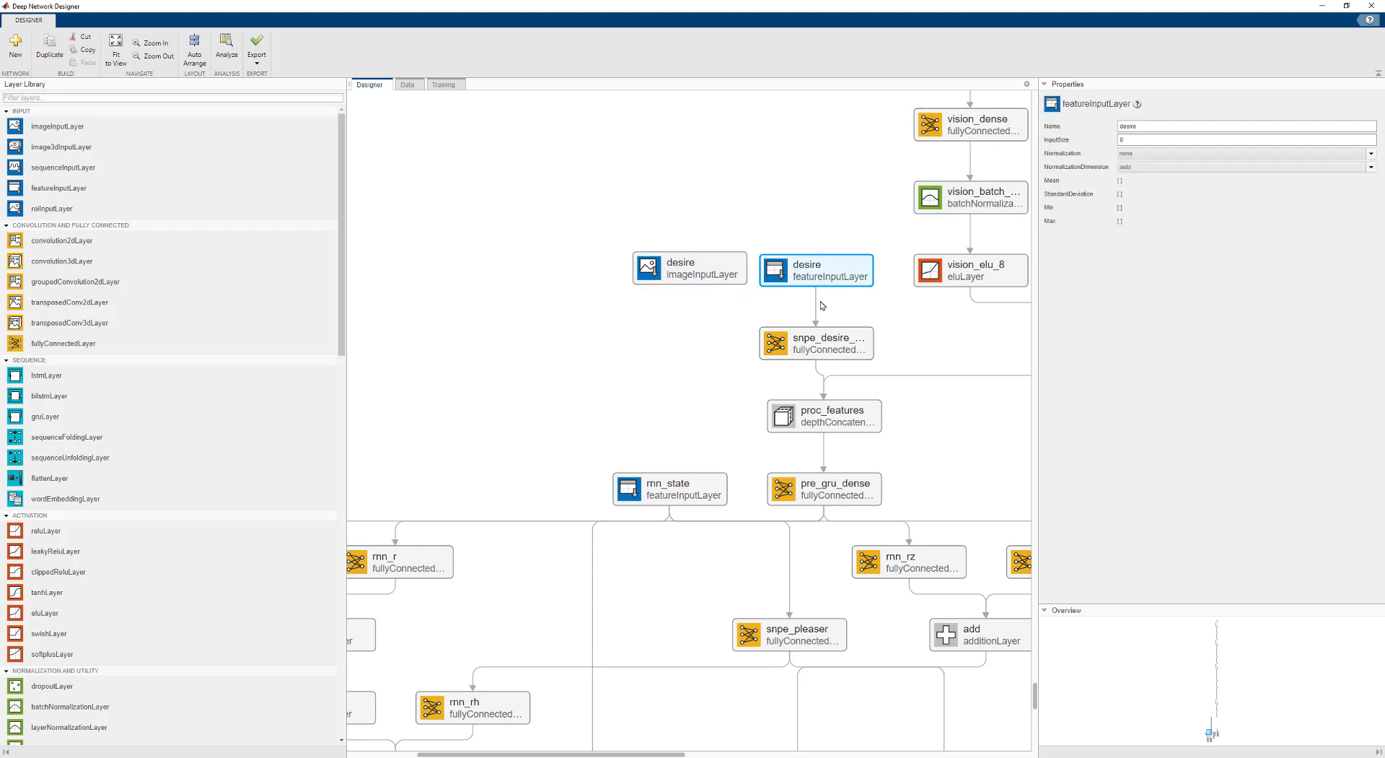
{"action": "key", "text": "Delete"}
{"action": "left_click_drag", "start_coordinate": [690, 286], "coordinate": [816, 329]}
Add an rnn_state image input layer sized 1,1,512 and position it near the RNN layers.
{"action": "left_click_drag", "start_coordinate": [164, 130], "coordinate": [592, 424]}
{"action": "double_click", "coordinate": [1159, 126]}
{"action": "type", "text": "rnn_state"}
{"action": "double_click", "coordinate": [1164, 140]}
{"action": "type", "text": "1,1,512"}
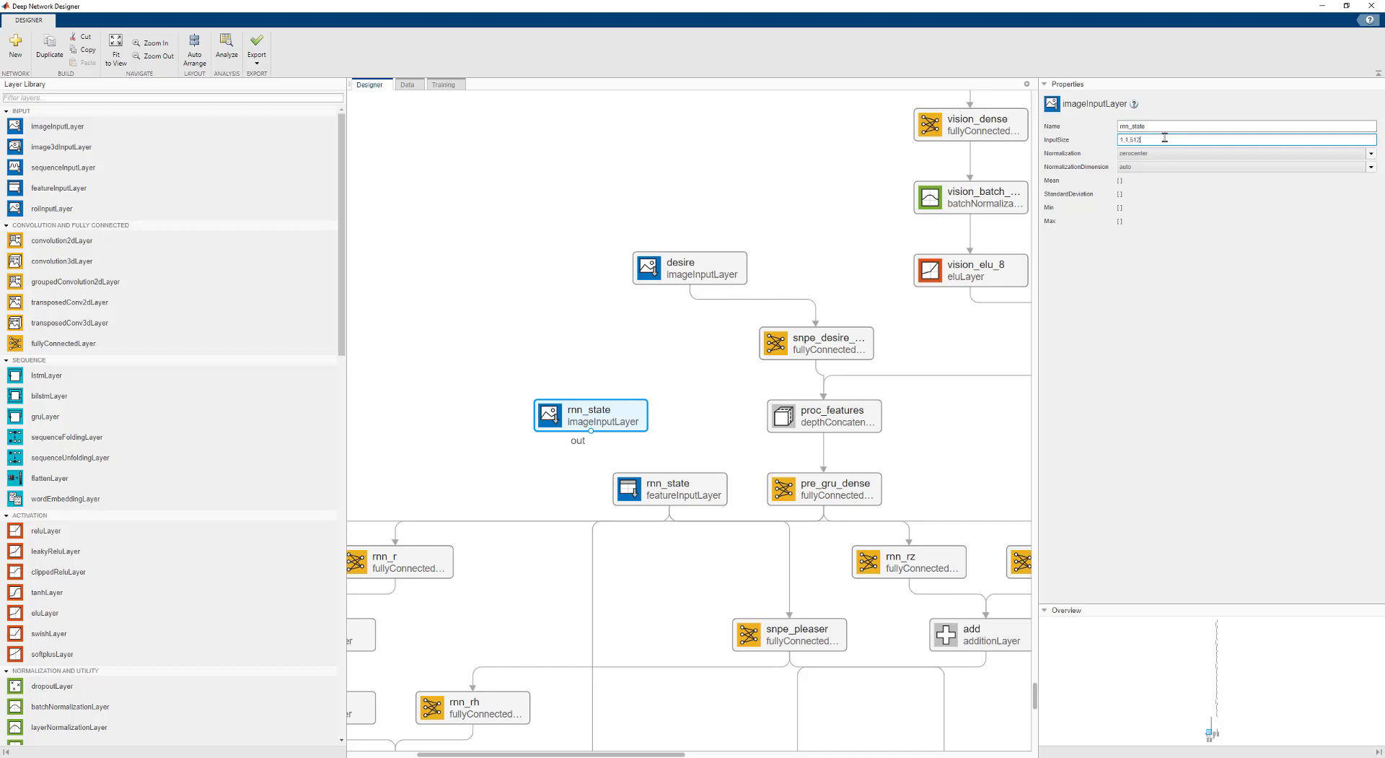
{"action": "left_click", "coordinate": [635, 339]}
{"action": "scroll", "coordinate": [678, 513], "scroll_direction": "down", "scroll_amount": 3}
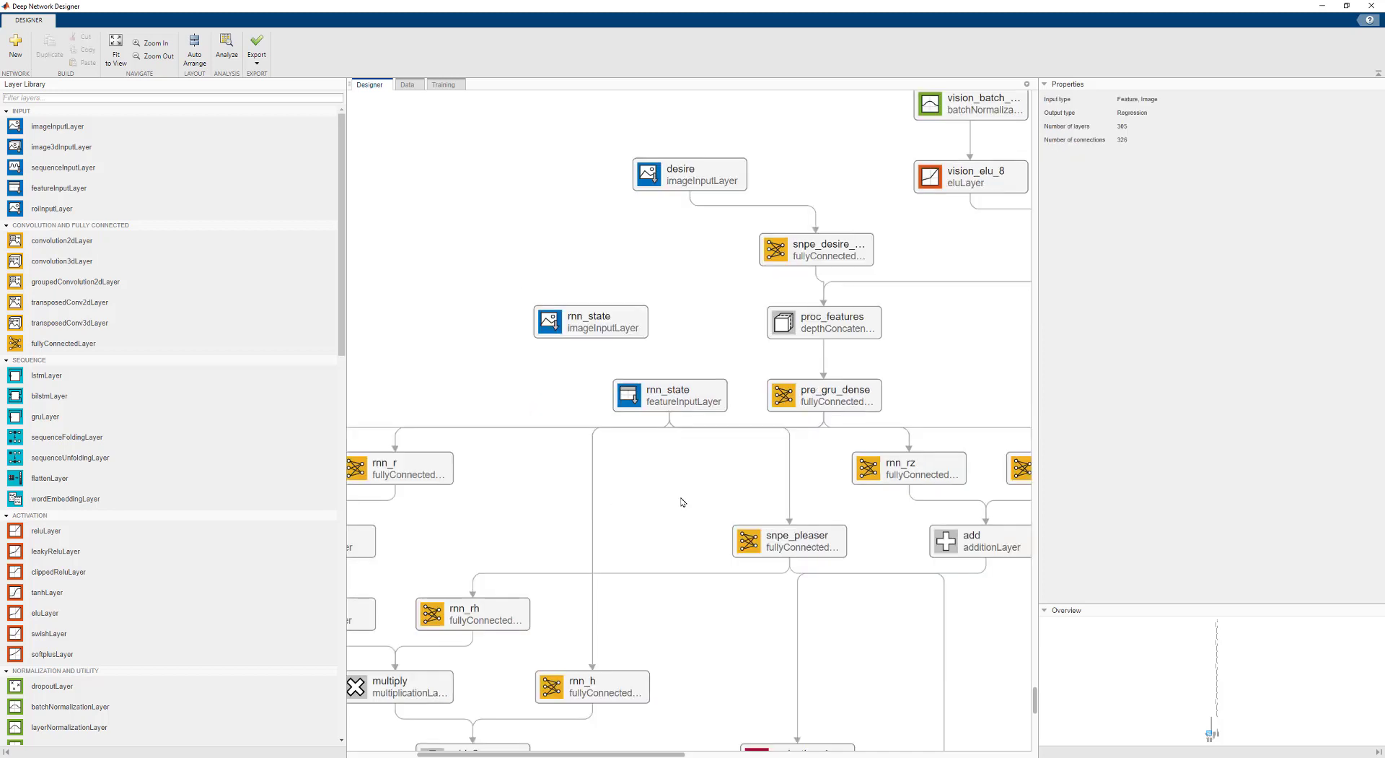
{"action": "left_click_drag", "start_coordinate": [687, 396], "coordinate": [606, 375]}
{"action": "left_click_drag", "start_coordinate": [605, 326], "coordinate": [911, 462]}
{"action": "left_click", "coordinate": [662, 406]}
Wire rnn_state's image input to rnn_rz and rnn_rr, removing the old feature input and its wire.
{"action": "left_click_drag", "start_coordinate": [621, 342], "coordinate": [790, 541]}
{"action": "left_click", "coordinate": [586, 406]}
{"action": "scroll", "coordinate": [588, 412], "scroll_direction": "left", "scroll_amount": 3}
{"action": "key", "text": "Delete"}
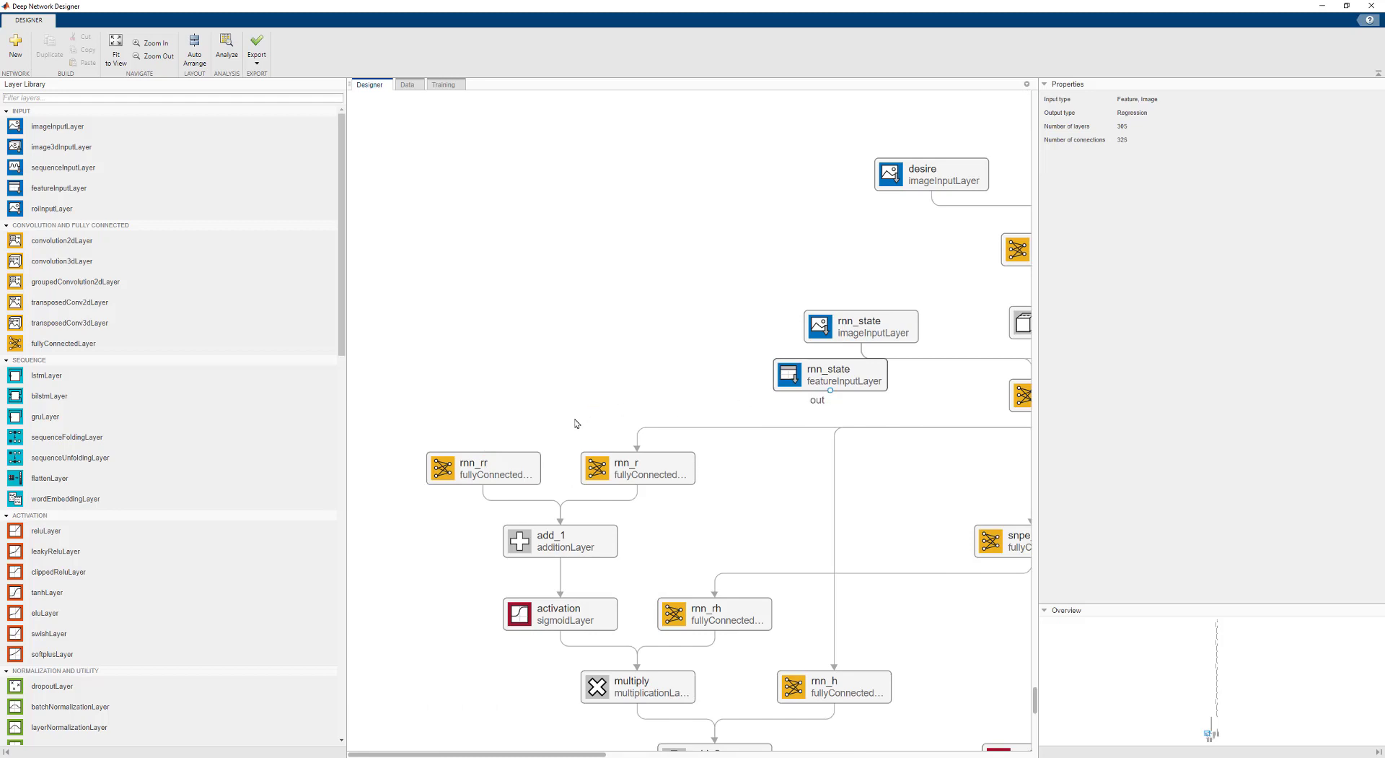
{"action": "left_click_drag", "start_coordinate": [831, 390], "coordinate": [482, 453]}
{"action": "left_click_drag", "start_coordinate": [851, 383], "coordinate": [842, 388]}
{"action": "key", "text": "Delete"}
{"action": "scroll", "coordinate": [841, 386], "scroll_direction": "right", "scroll_amount": 3}
{"action": "scroll", "coordinate": [844, 384], "scroll_direction": "up", "scroll_amount": 1}
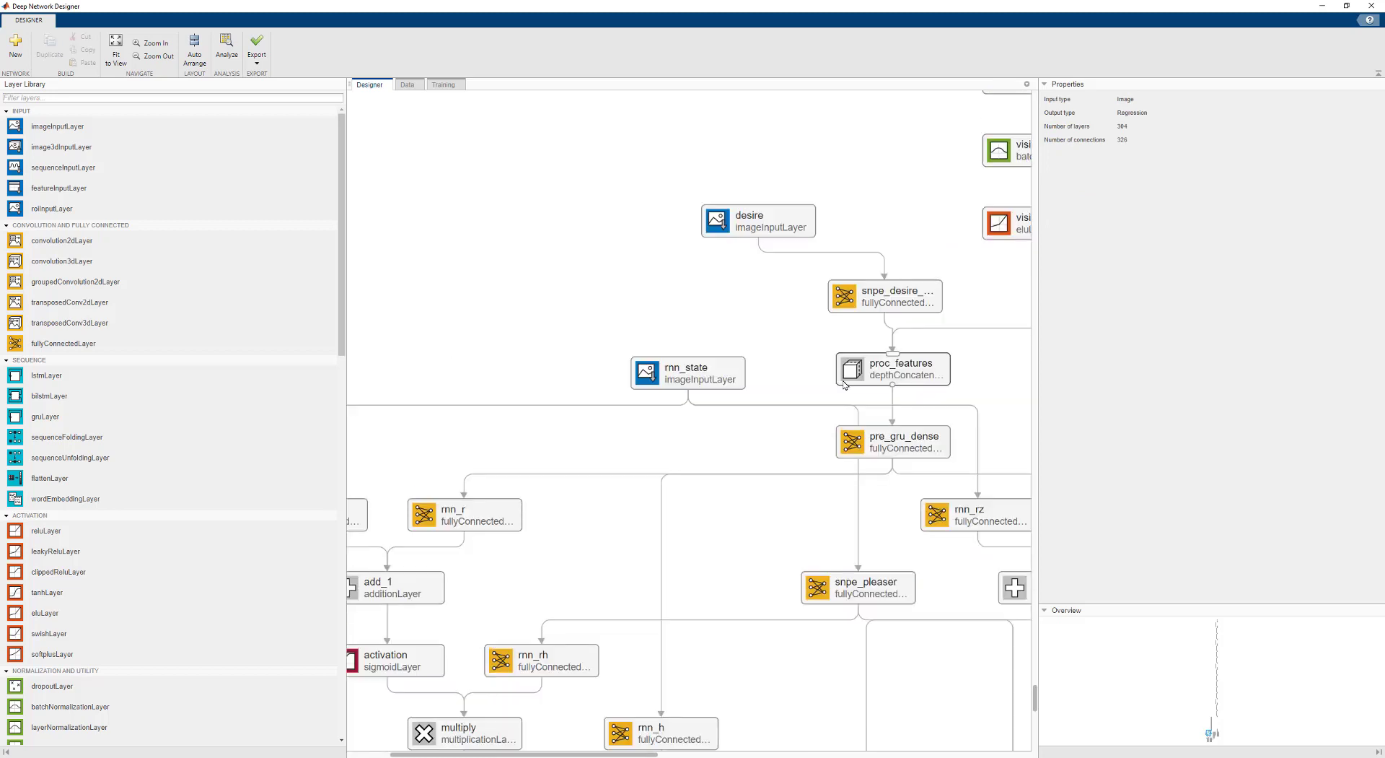
{"action": "left_click", "coordinate": [739, 372]}
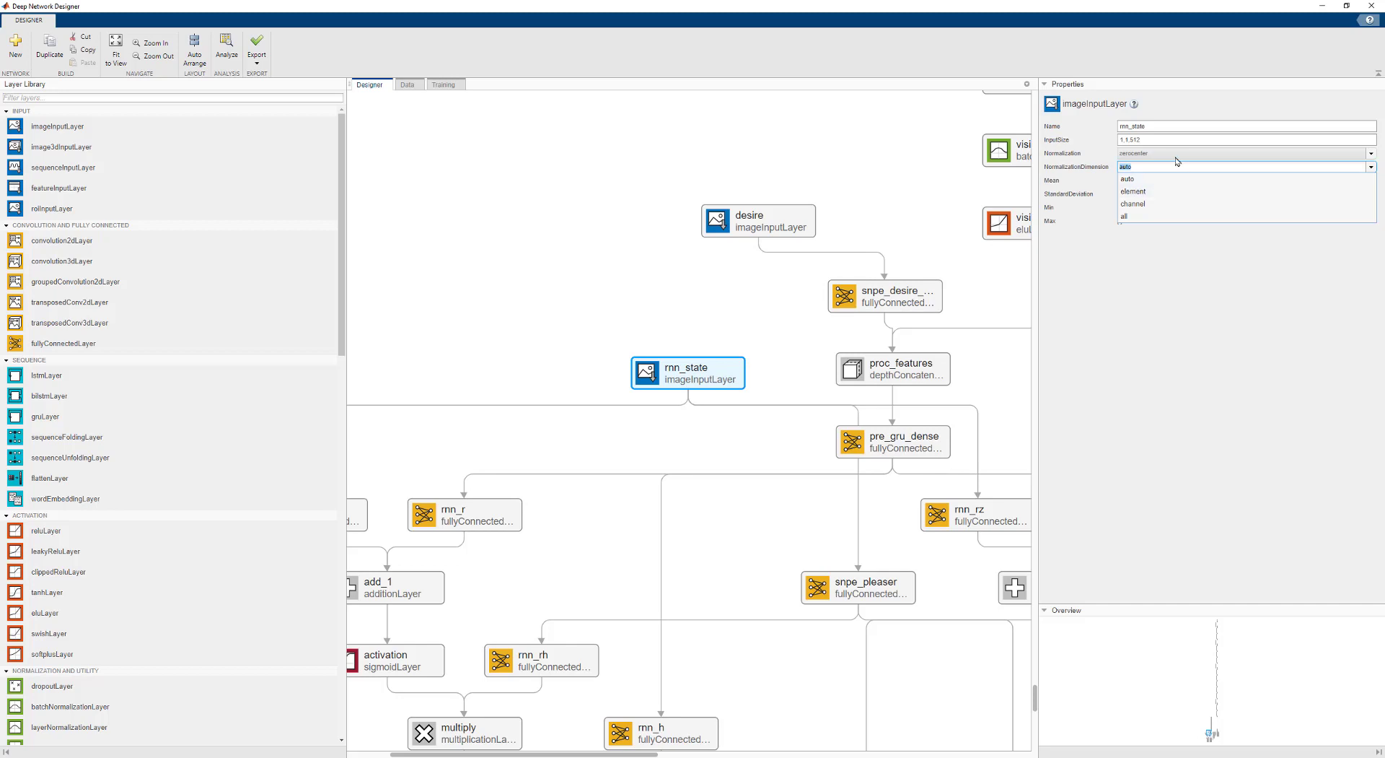
Set Normalization to none on the rnn_state image input, then on the desire image input.
{"action": "left_click", "coordinate": [1176, 156]}
{"action": "left_click", "coordinate": [1177, 159]}
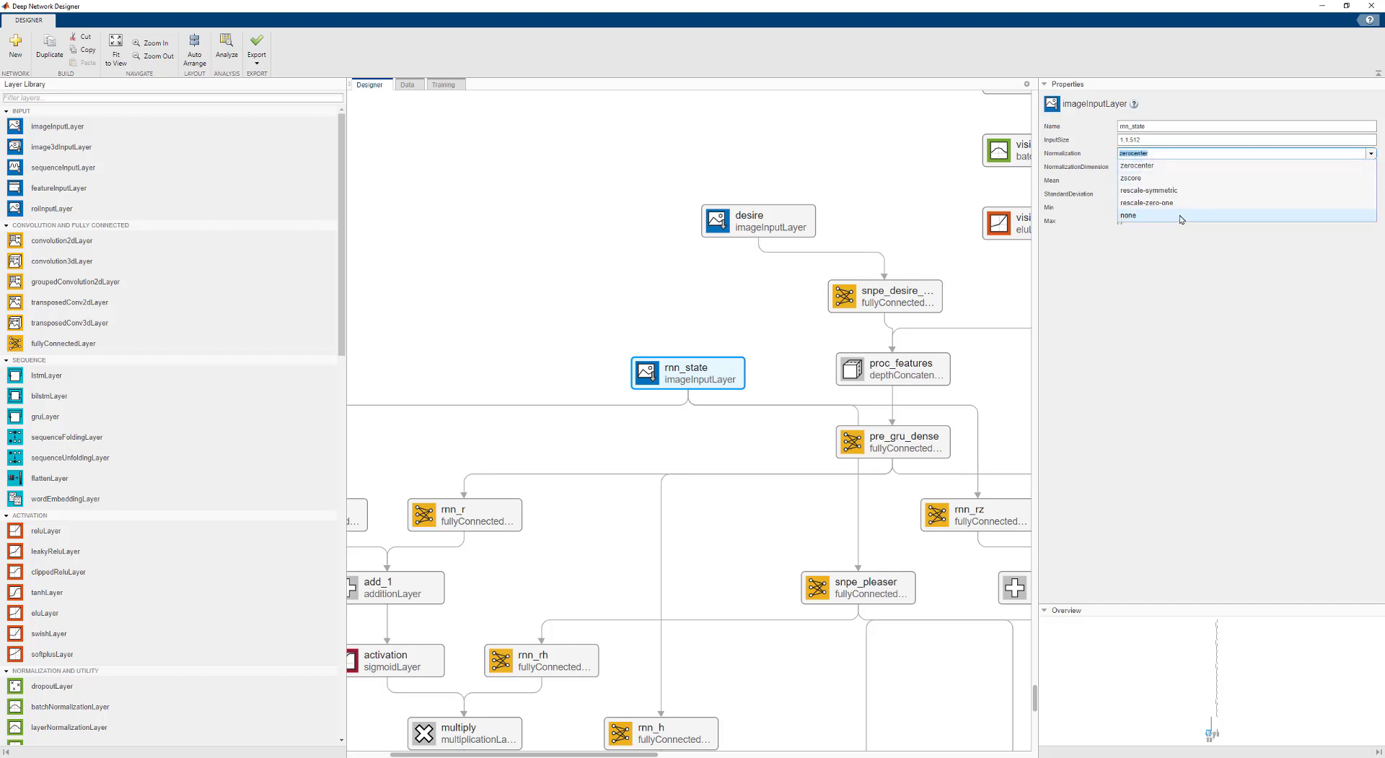
{"action": "left_click", "coordinate": [1177, 216]}
{"action": "left_click", "coordinate": [768, 222]}
{"action": "left_click", "coordinate": [1177, 166]}
{"action": "left_click", "coordinate": [1191, 157]}
{"action": "left_click", "coordinate": [1191, 158]}
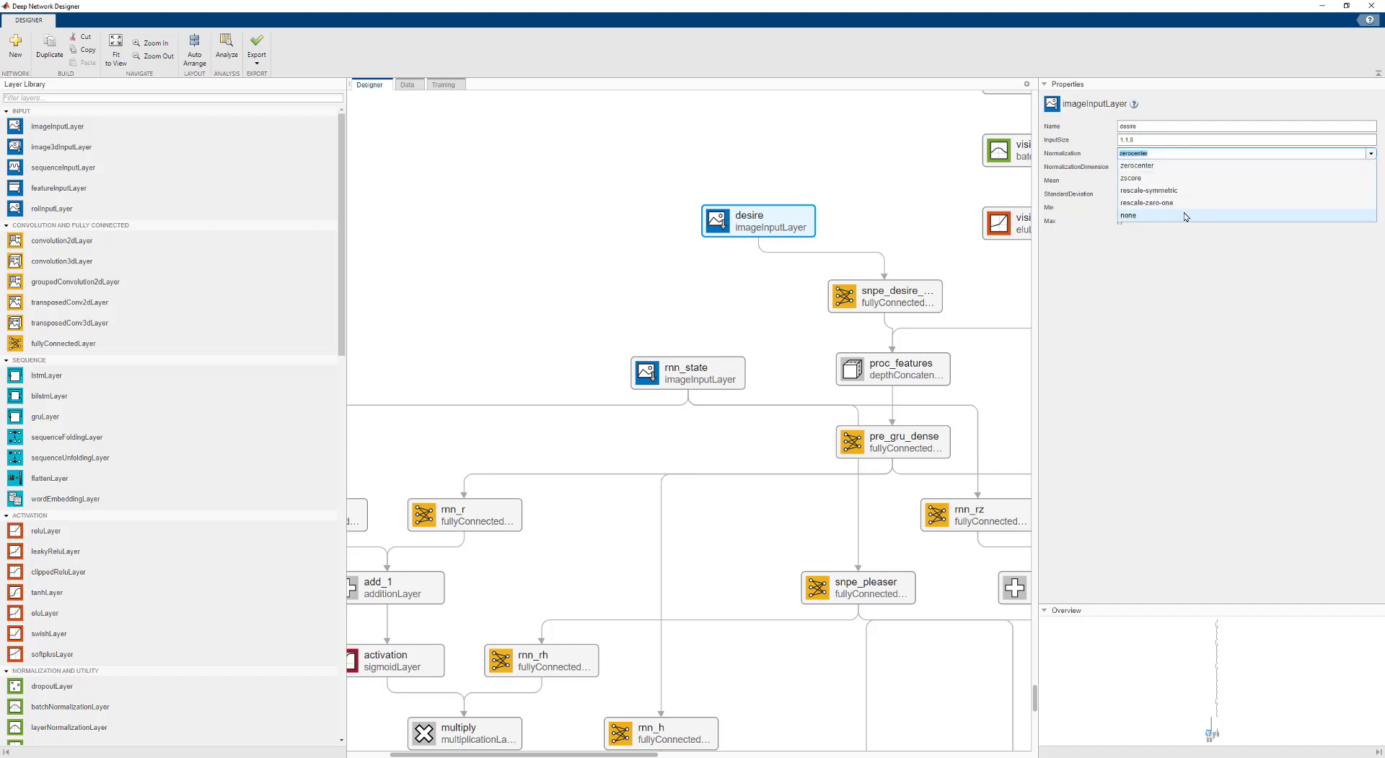
{"action": "left_click", "coordinate": [1185, 215]}
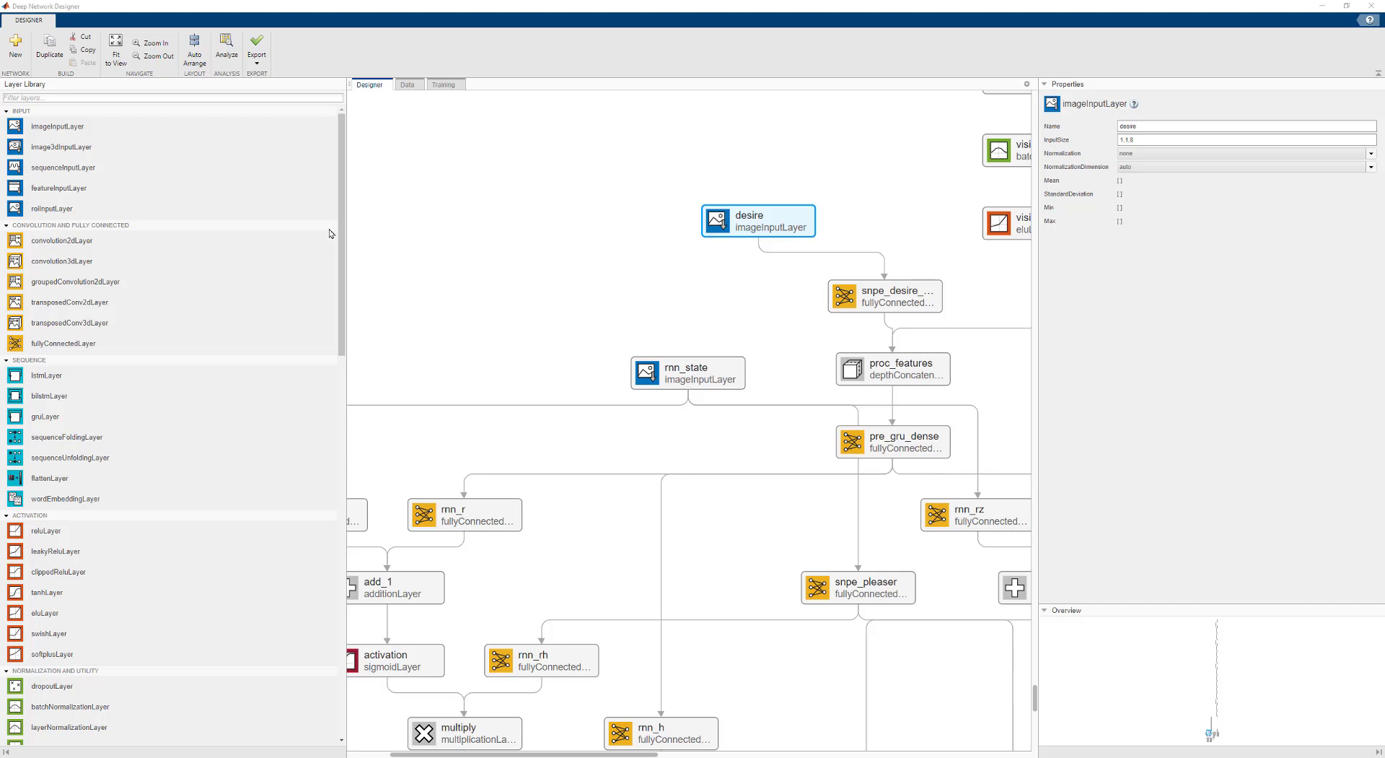
Analyze the network and inspect the too-many-output-layers and flatten_2 size-mismatch errors.
{"action": "left_click", "coordinate": [228, 39]}
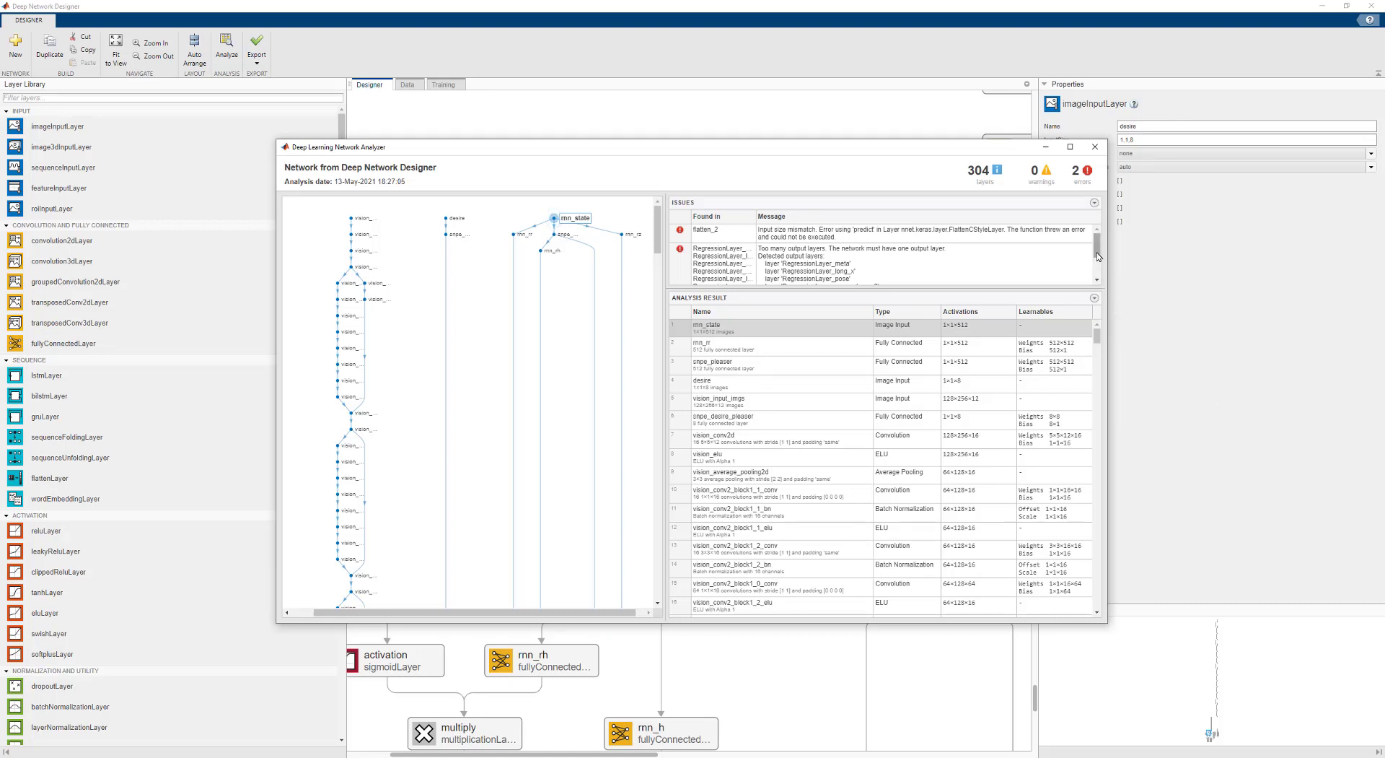
{"action": "left_click_drag", "start_coordinate": [1097, 254], "coordinate": [1098, 272]}
{"action": "scroll", "coordinate": [1080, 268], "scroll_direction": "up", "scroll_amount": 2}
{"action": "left_click", "coordinate": [953, 279]}
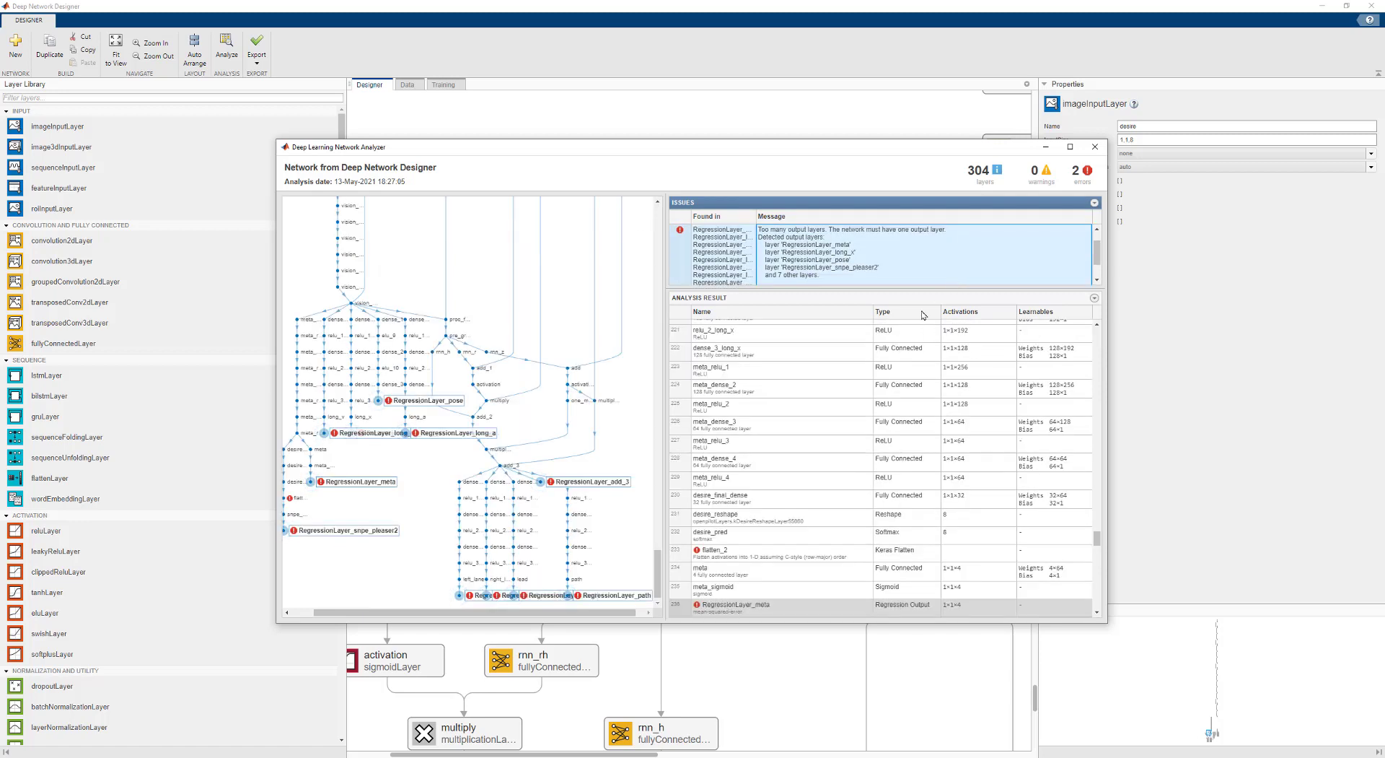
{"action": "left_click_drag", "start_coordinate": [933, 289], "coordinate": [929, 370]}
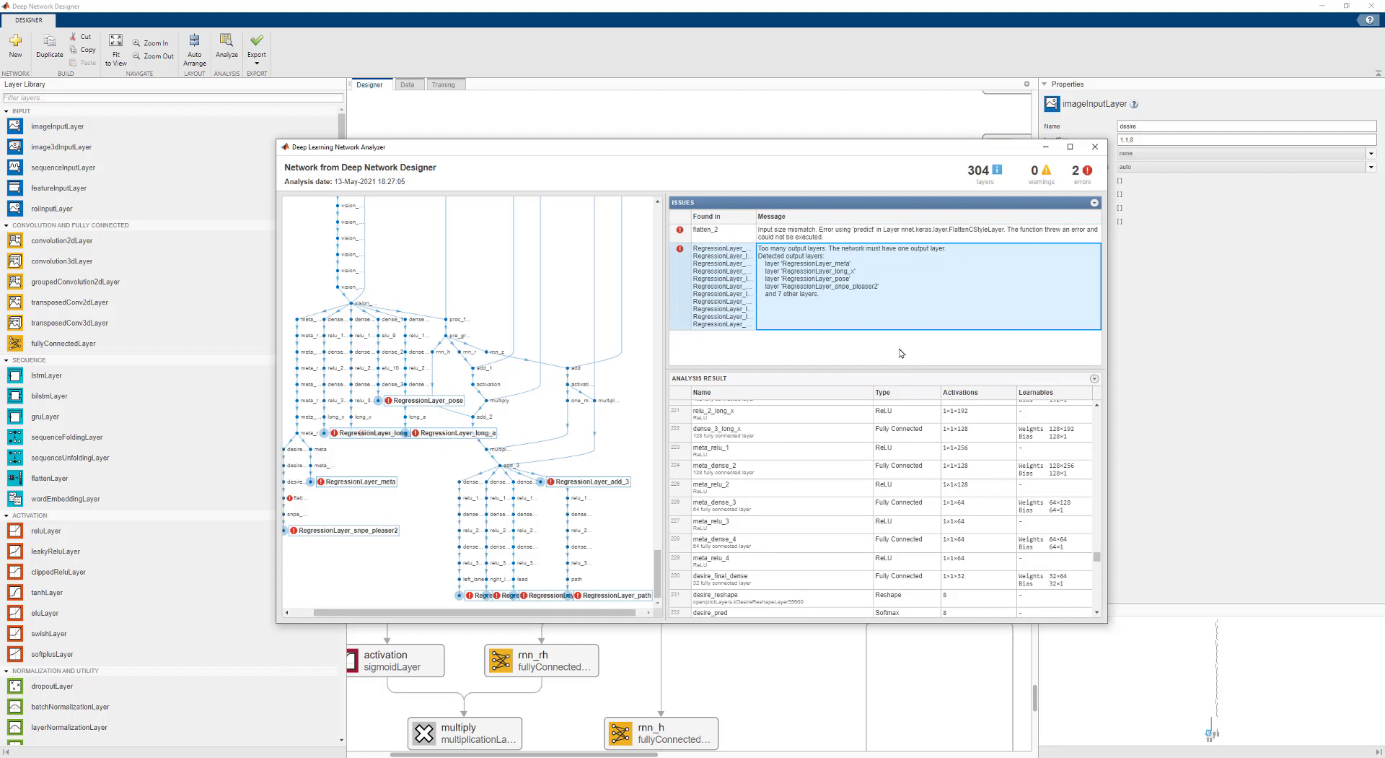
{"action": "left_click", "coordinate": [820, 236]}
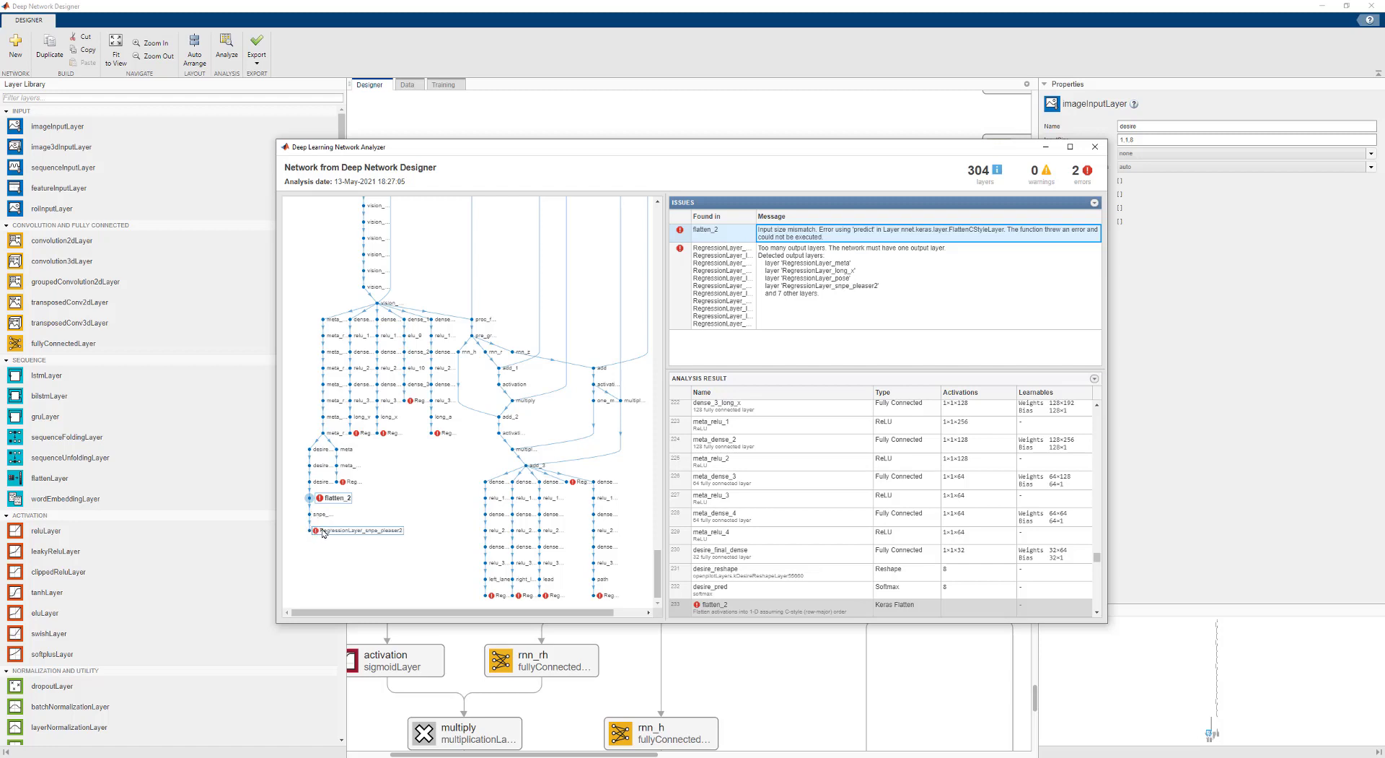
Locate the desire output branch and delete its six layers, desire_final_d through the regression layer.
{"action": "left_click", "coordinate": [1260, 456]}
{"action": "scroll", "coordinate": [711, 617], "scroll_direction": "down", "scroll_amount": 5}
{"action": "left_click", "coordinate": [1208, 736]}
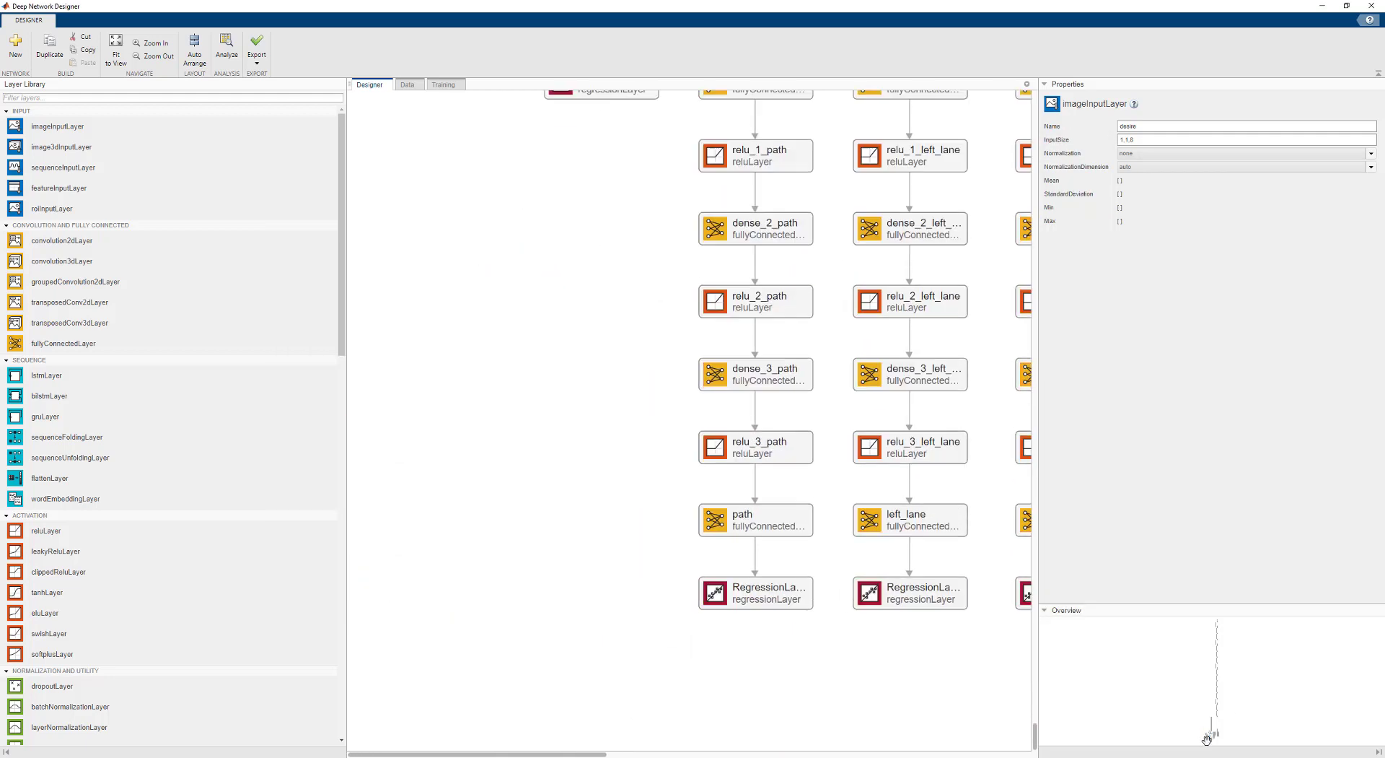
{"action": "scroll", "coordinate": [473, 421], "scroll_direction": "up", "scroll_amount": 5}
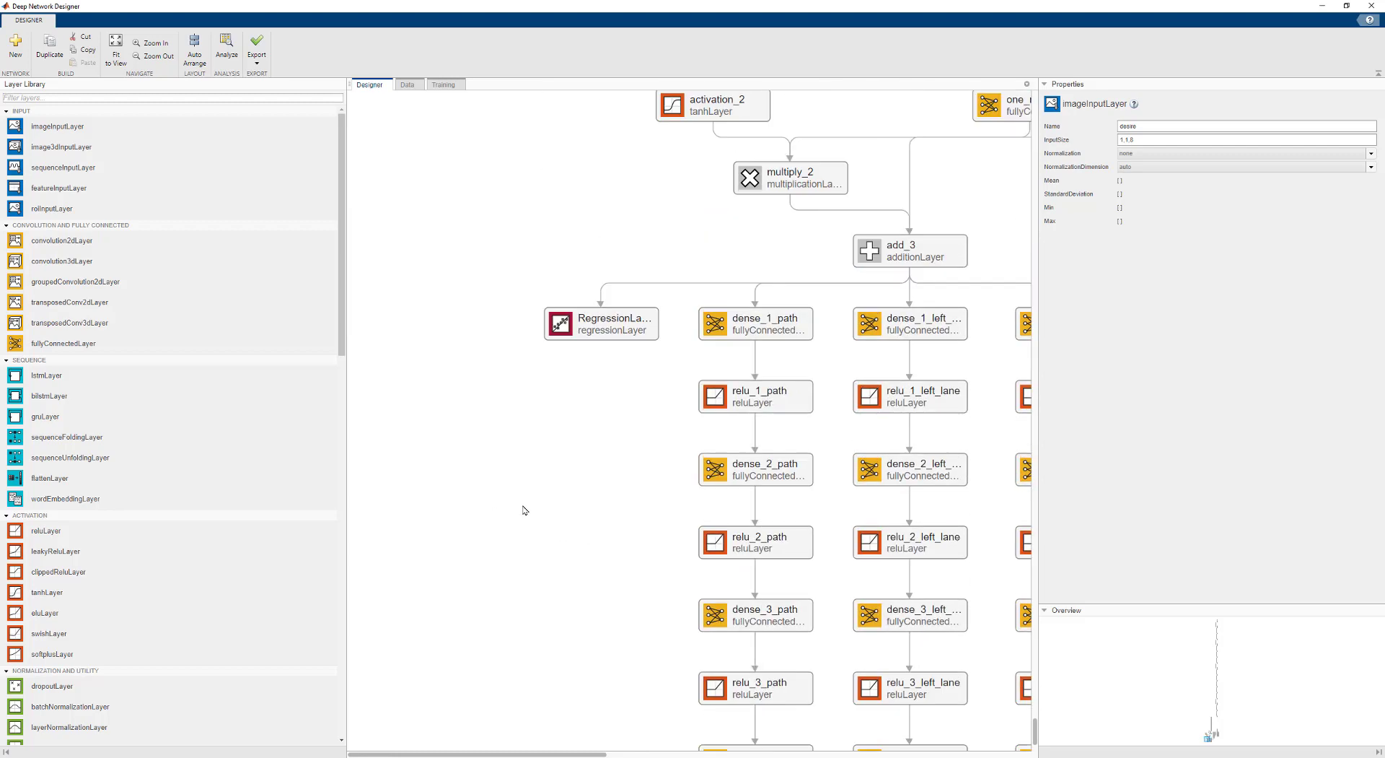
{"action": "scroll", "coordinate": [579, 526], "scroll_direction": "down", "scroll_amount": 6}
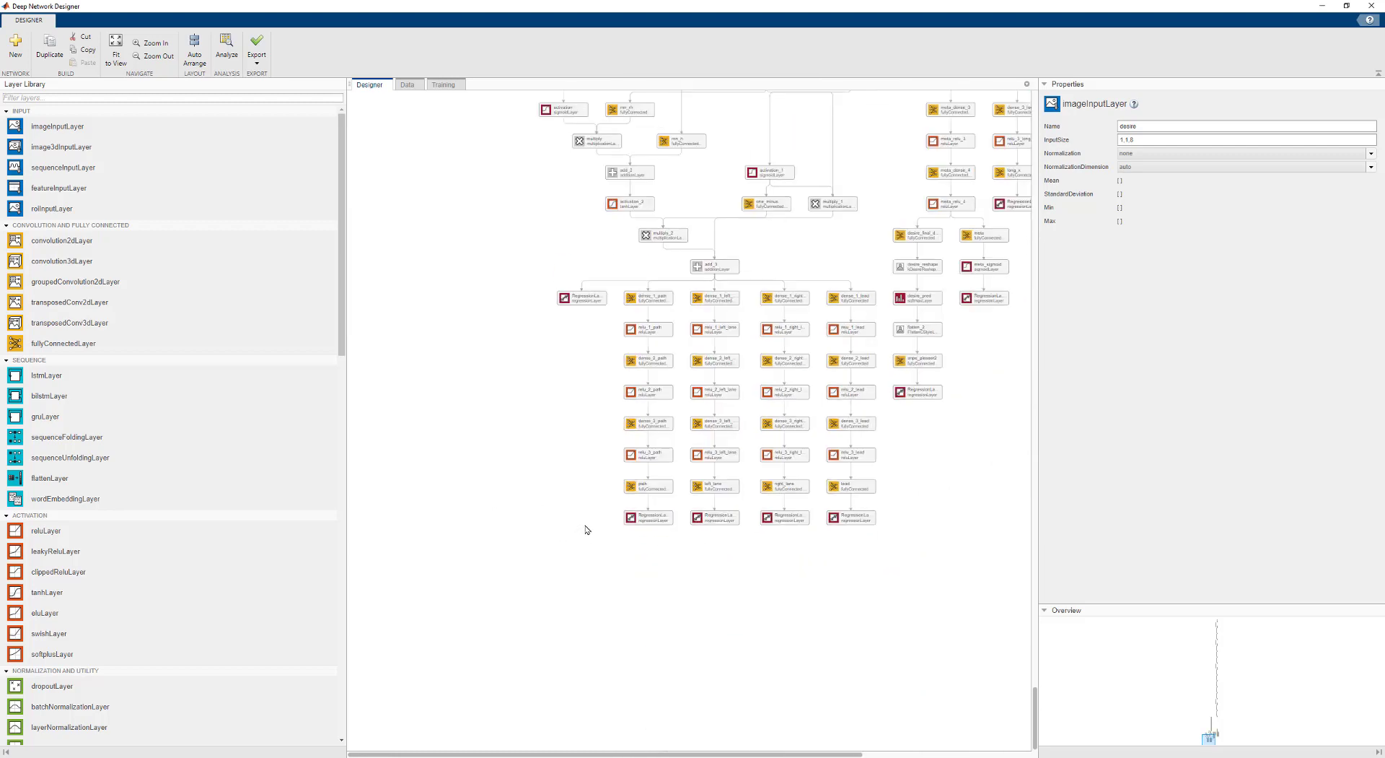
{"action": "scroll", "coordinate": [821, 486], "scroll_direction": "up", "scroll_amount": 4}
{"action": "scroll", "coordinate": [822, 485], "scroll_direction": "right", "scroll_amount": 5}
{"action": "scroll", "coordinate": [811, 461], "scroll_direction": "up", "scroll_amount": 1}
{"action": "left_click", "coordinate": [812, 460]}
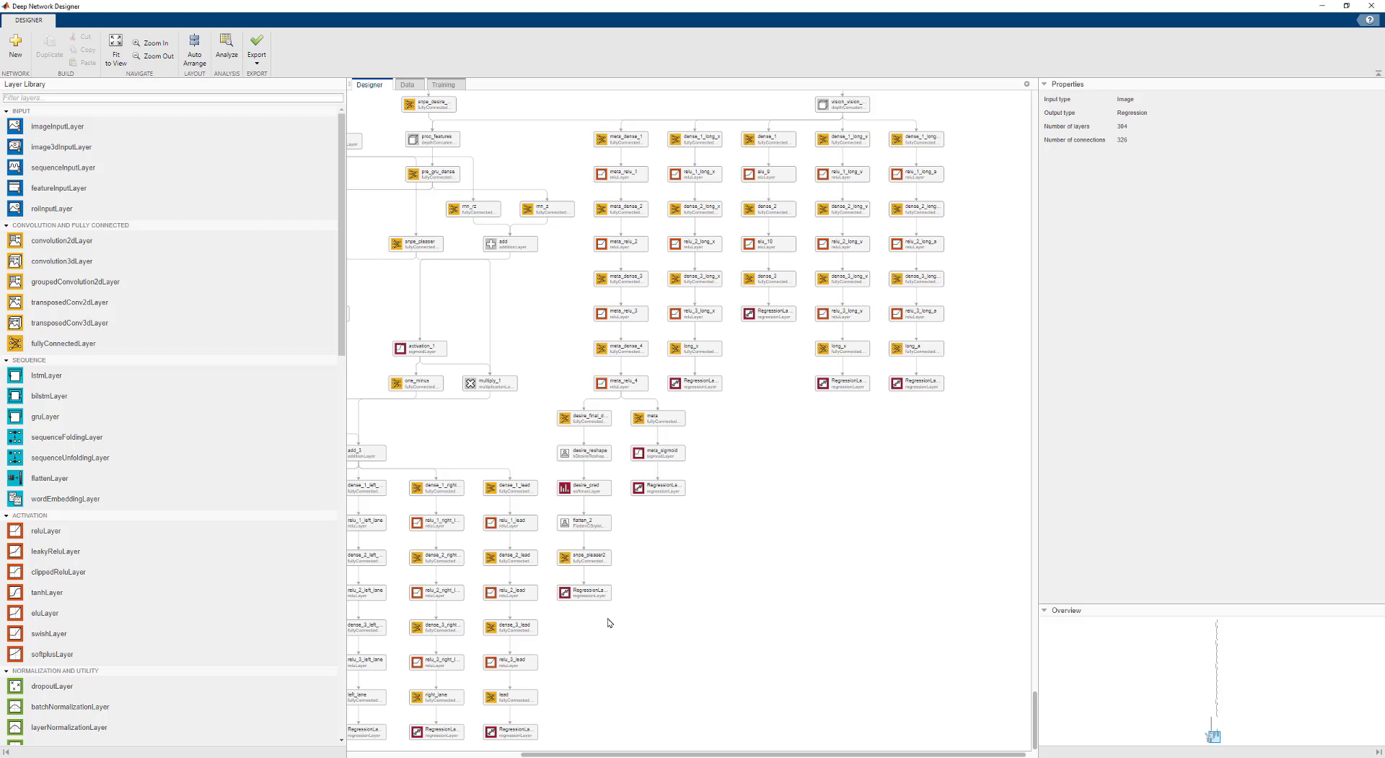
{"action": "left_click_drag", "start_coordinate": [617, 626], "coordinate": [548, 402]}
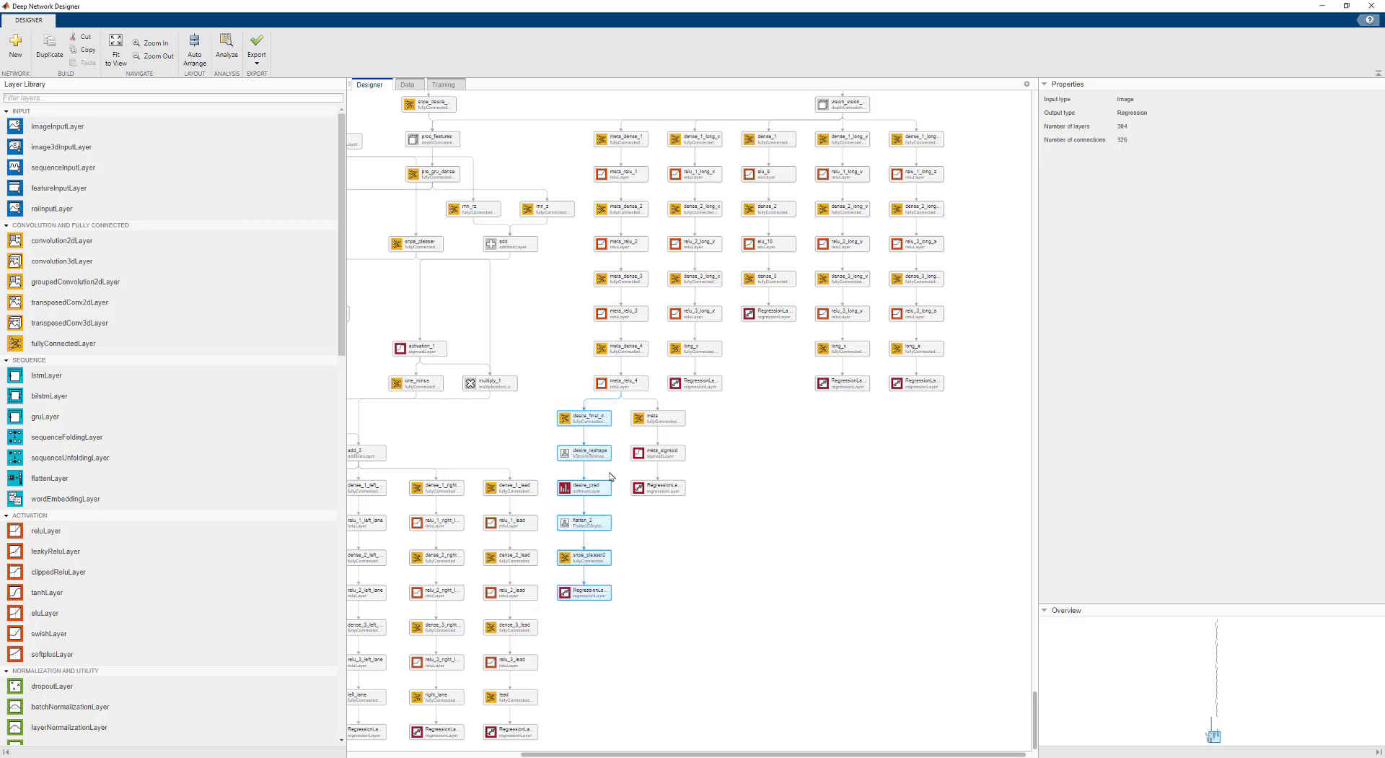
{"action": "key", "text": "Delete"}
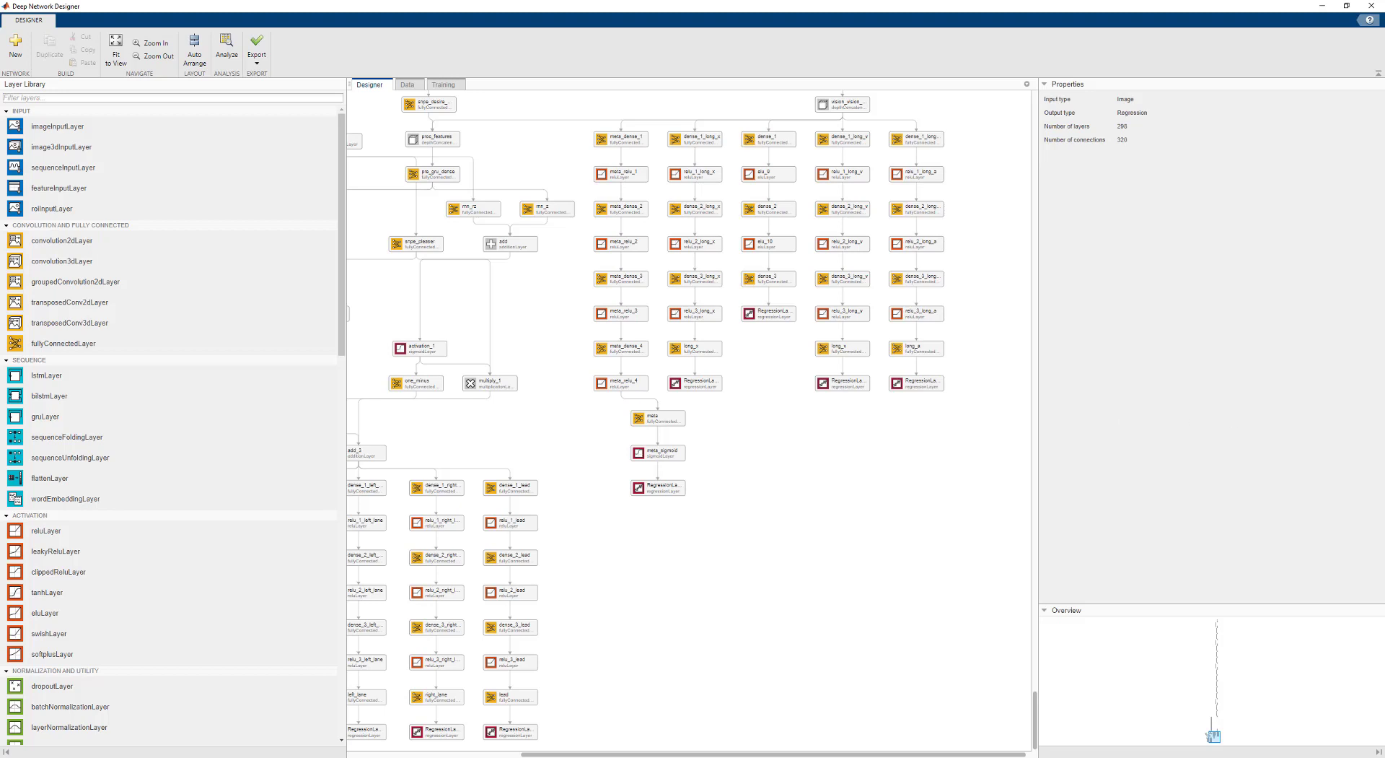
{"action": "left_click", "coordinate": [224, 54]}
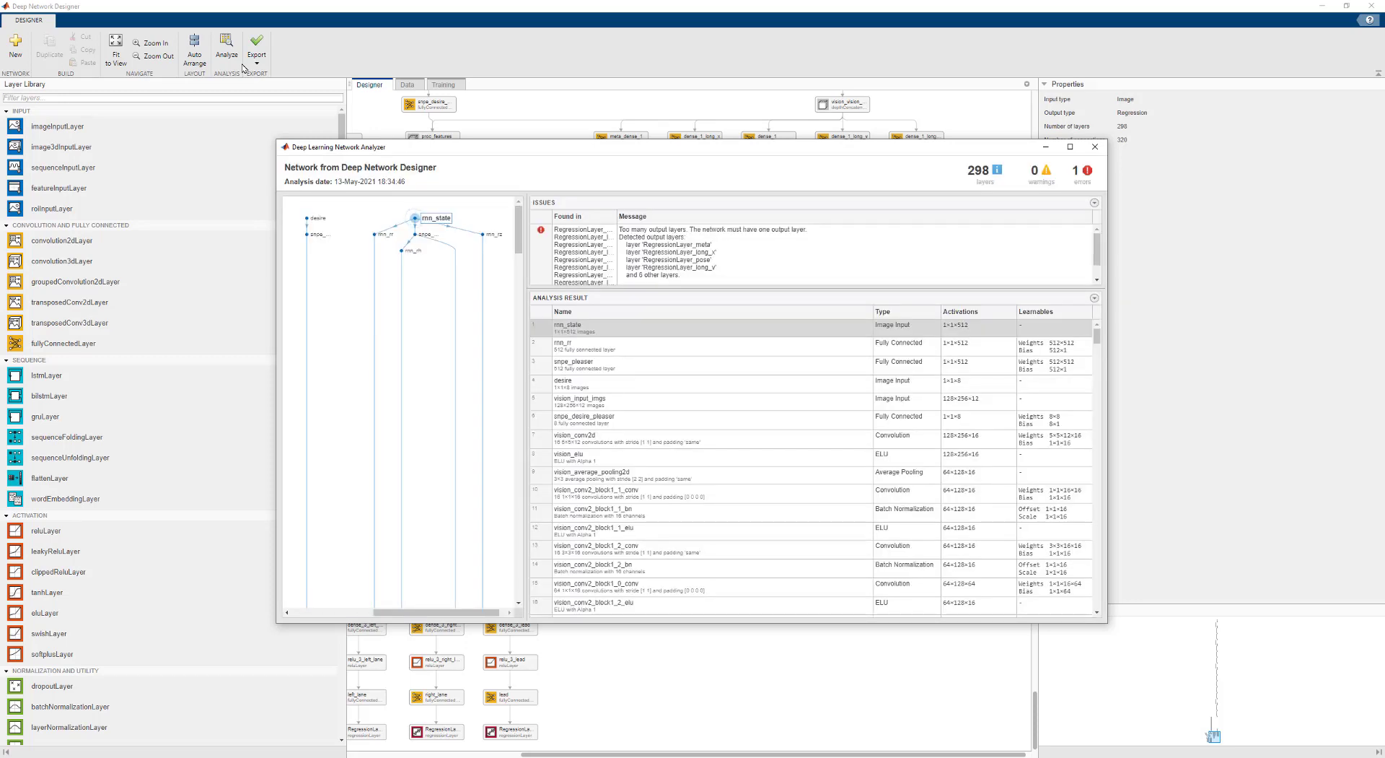
{"action": "left_click", "coordinate": [674, 276]}
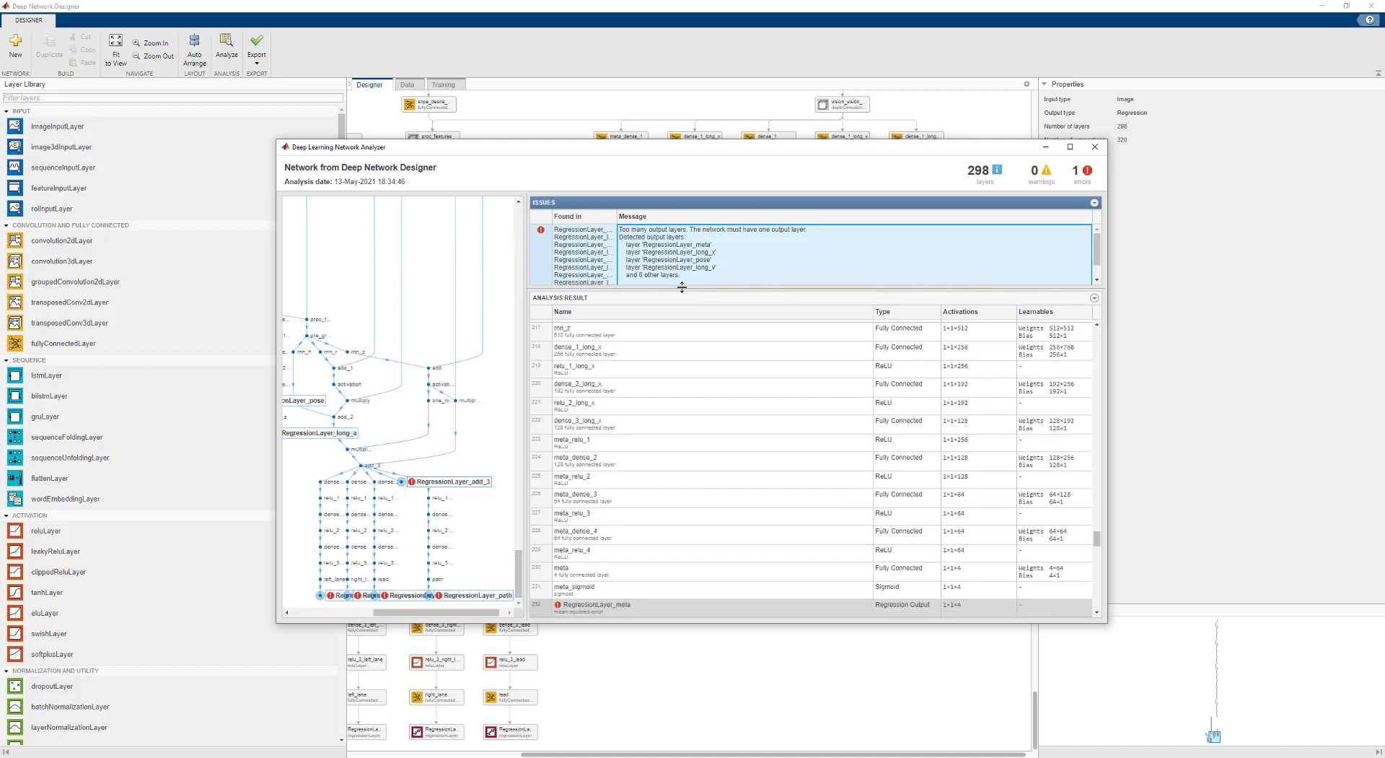
{"action": "left_click_drag", "start_coordinate": [683, 290], "coordinate": [678, 339]}
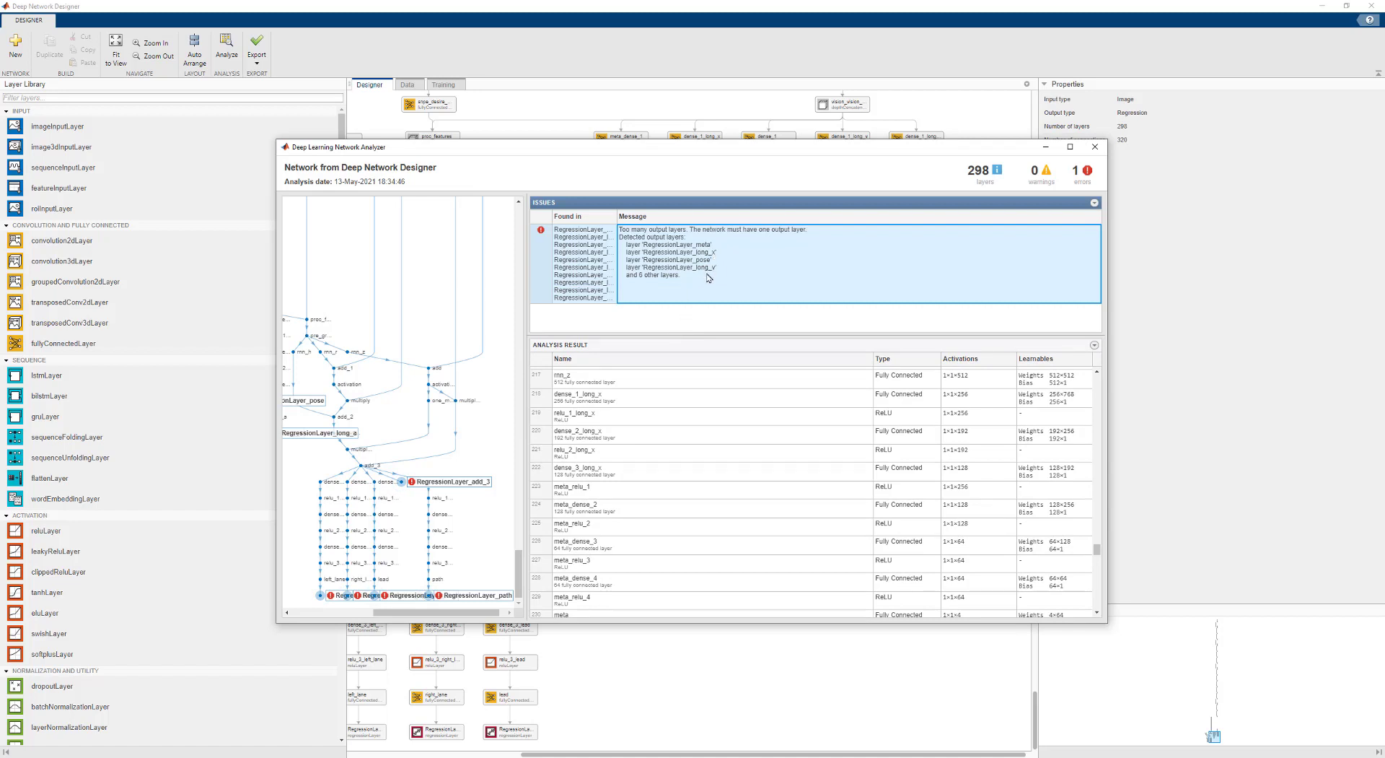
{"action": "left_click", "coordinate": [1046, 147]}
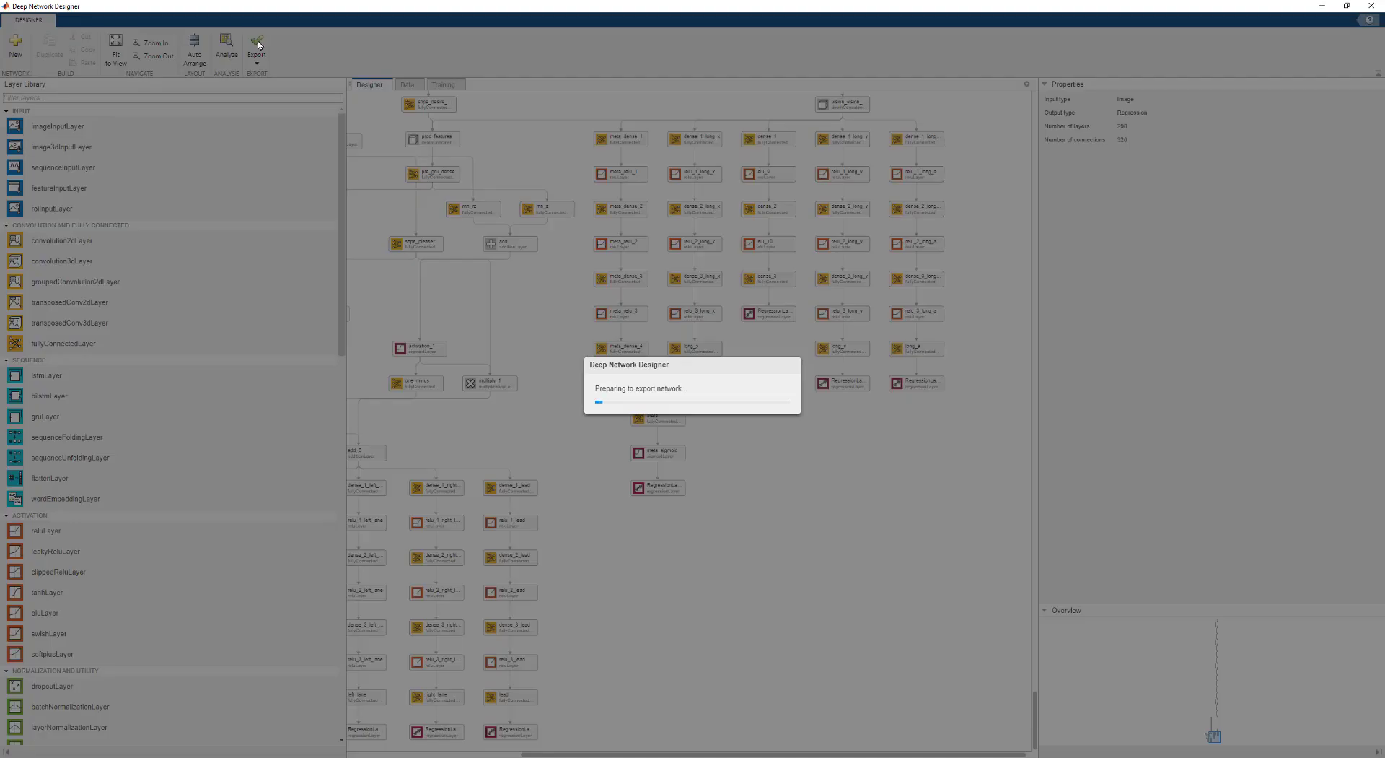
Export the edited network to the workspace as lgraph_1 and minimize the designer.
{"action": "left_click", "coordinate": [257, 45]}
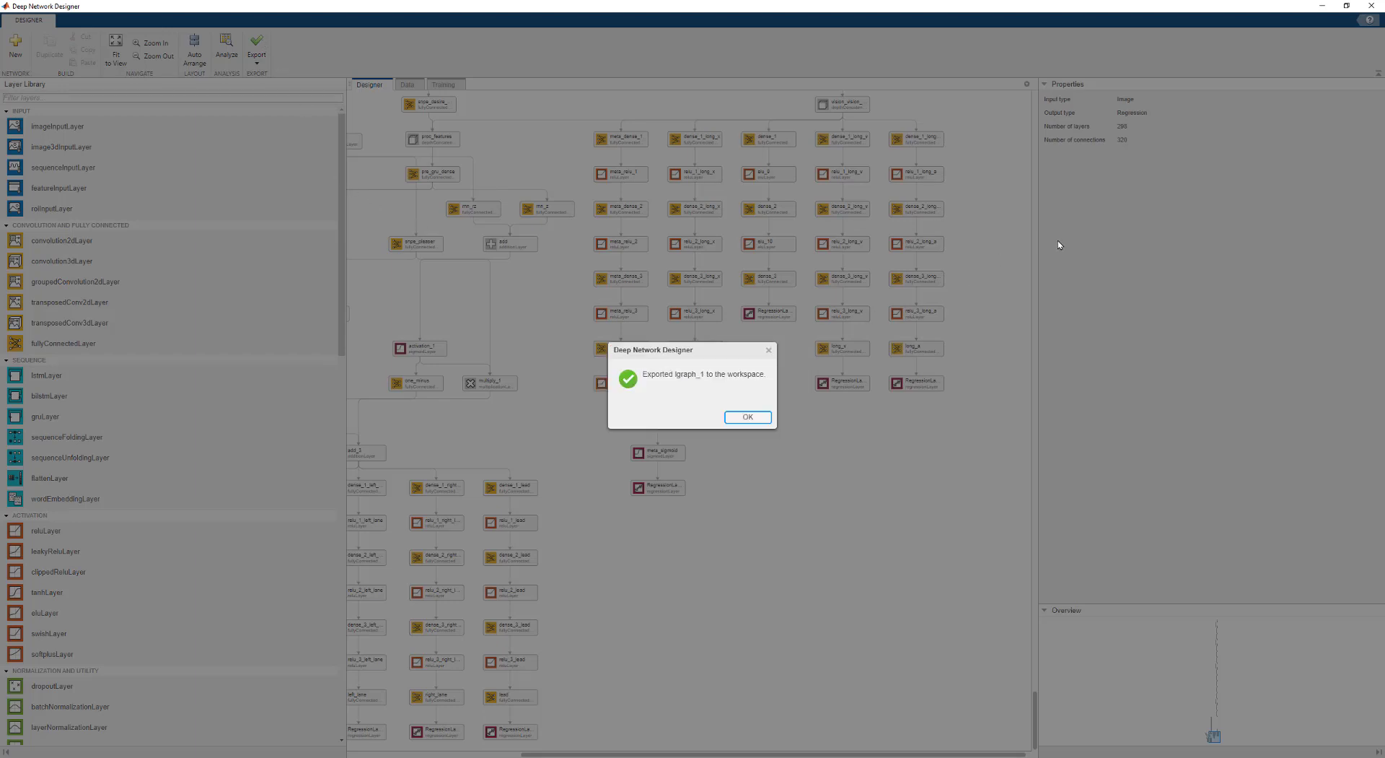
{"action": "left_click", "coordinate": [747, 417]}
{"action": "left_click", "coordinate": [1323, 6]}
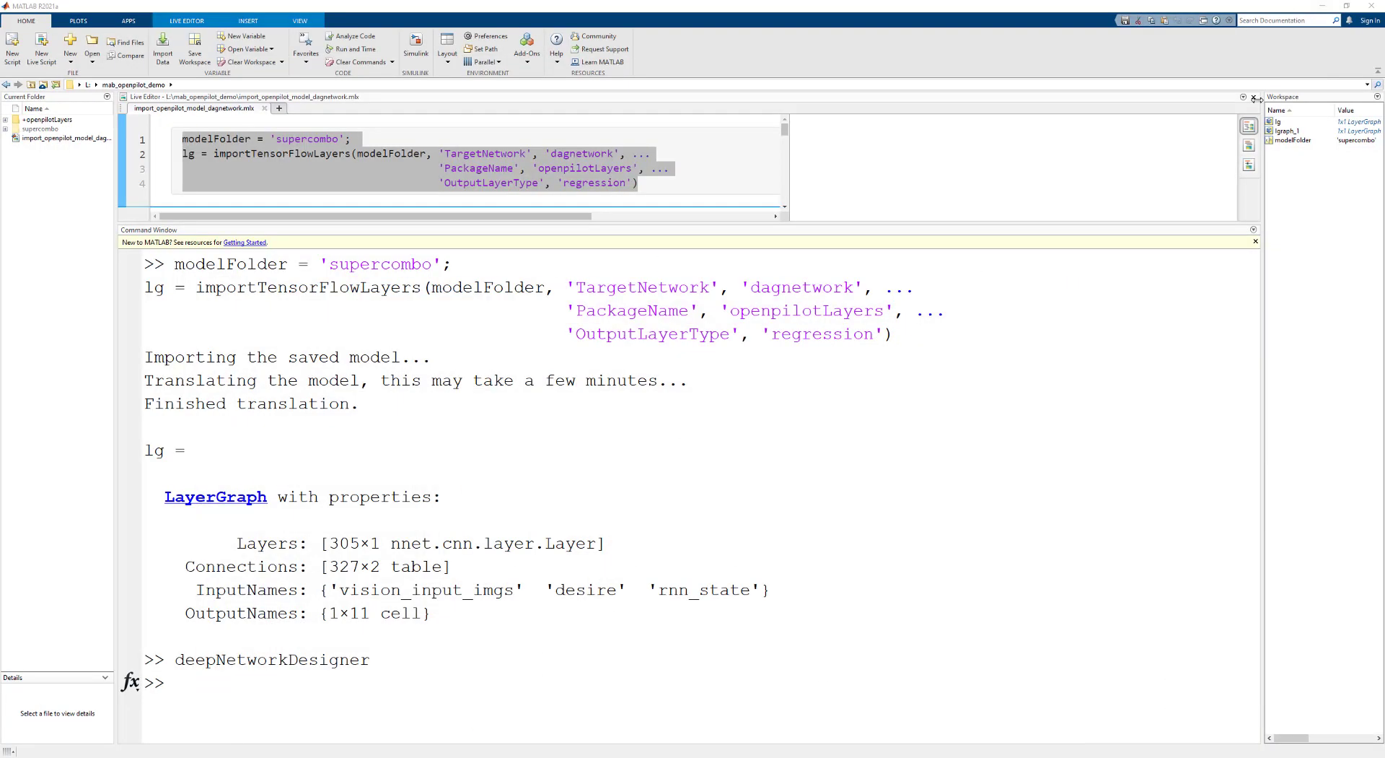
Run openpilot = assembleNetwork(lgraph_1) in the Command Window.
{"action": "left_click", "coordinate": [875, 552]}
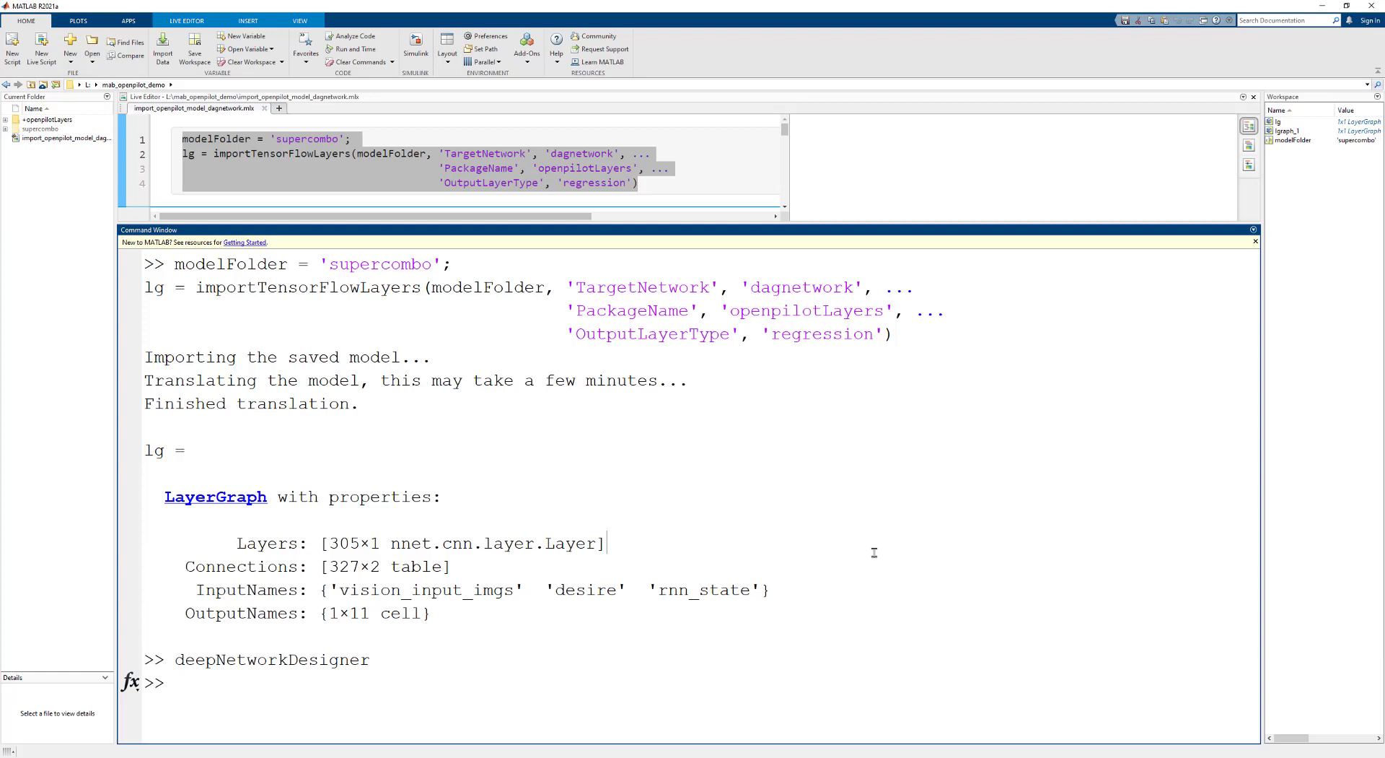
{"action": "type", "text": "ope"}
{"action": "key", "text": "BackSpace"}
{"action": "type", "text": "enpilot = assembleNetwork()"}
{"action": "key", "text": "Left"}
{"action": "type", "text": "lgraph_1"}
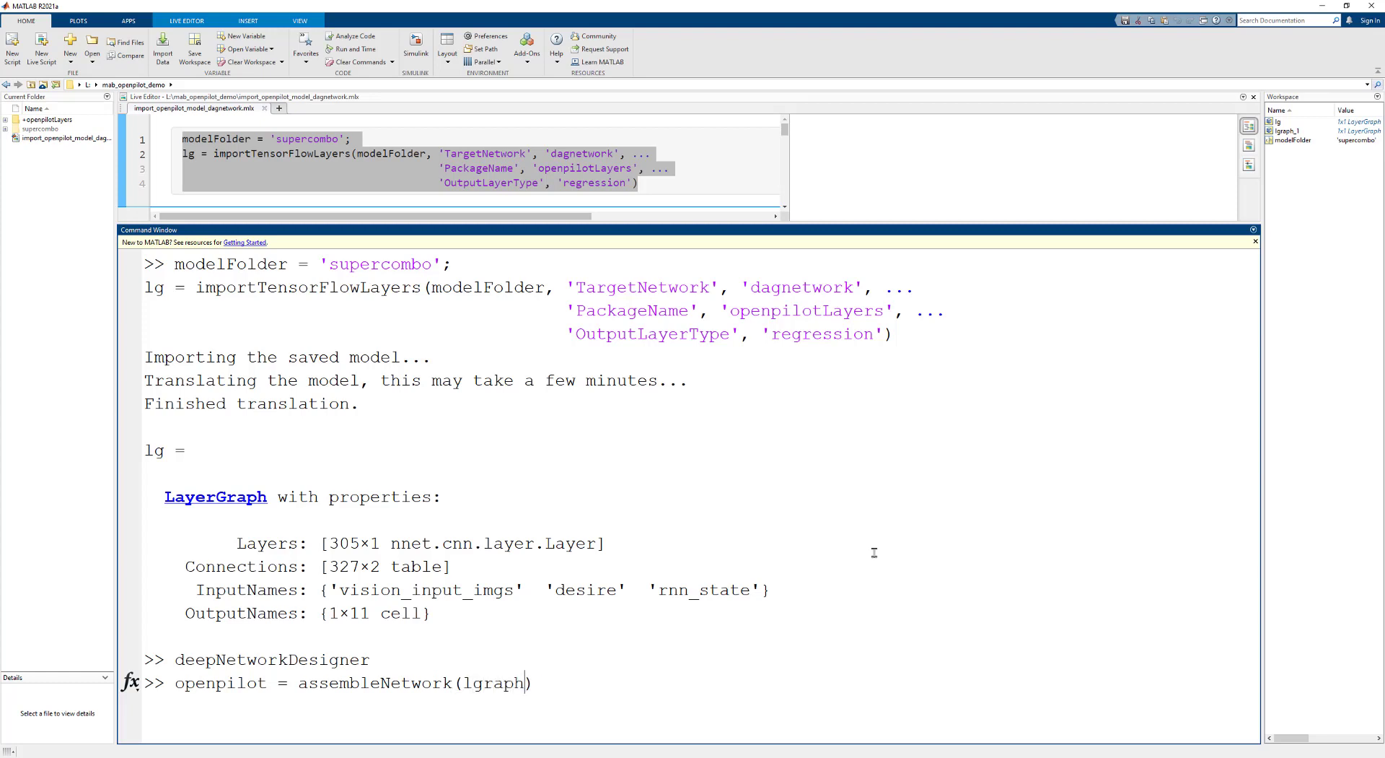
{"action": "key", "text": "Return"}
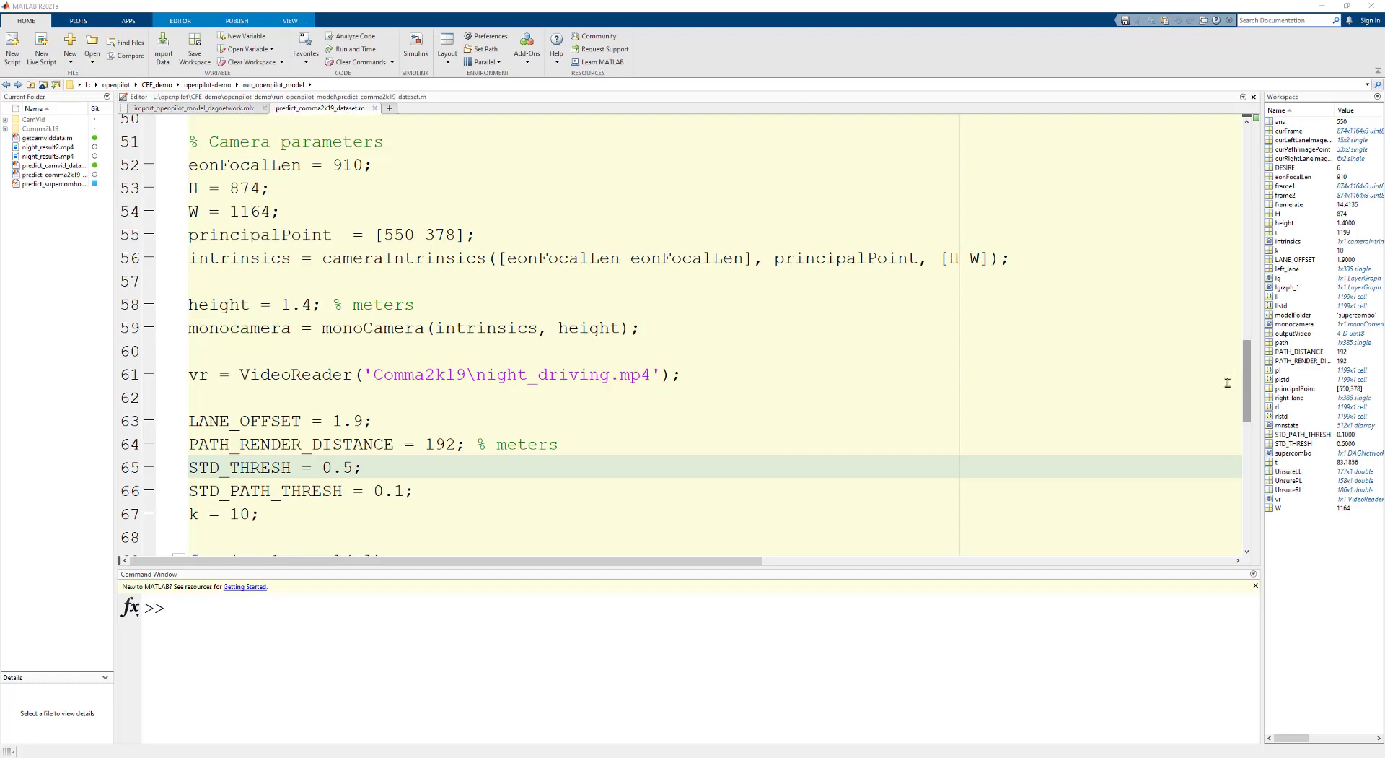
Run predict_comma2k19_dataset.m with F5 to play night_driving.mp4 with lane and path overlays.
{"action": "left_click", "coordinate": [1171, 420]}
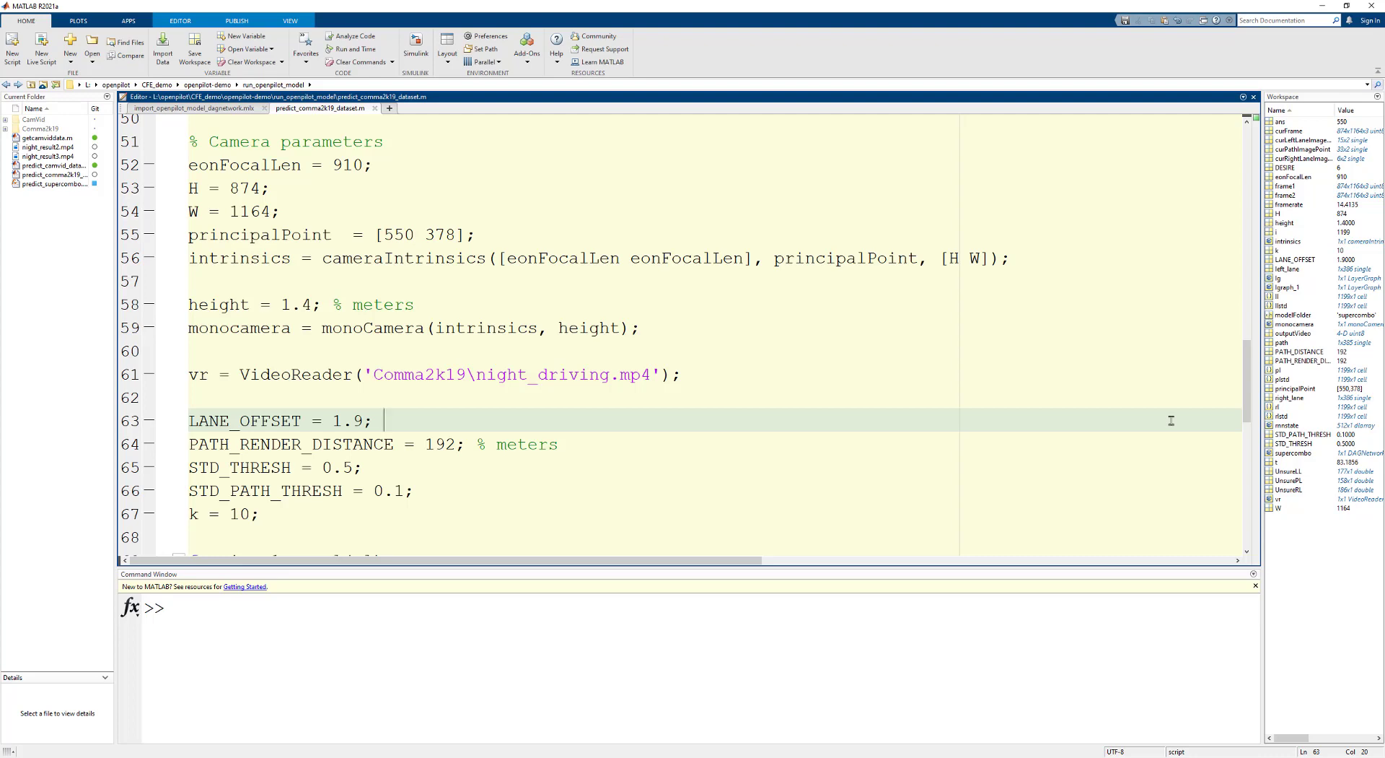
{"action": "key", "text": "F5"}
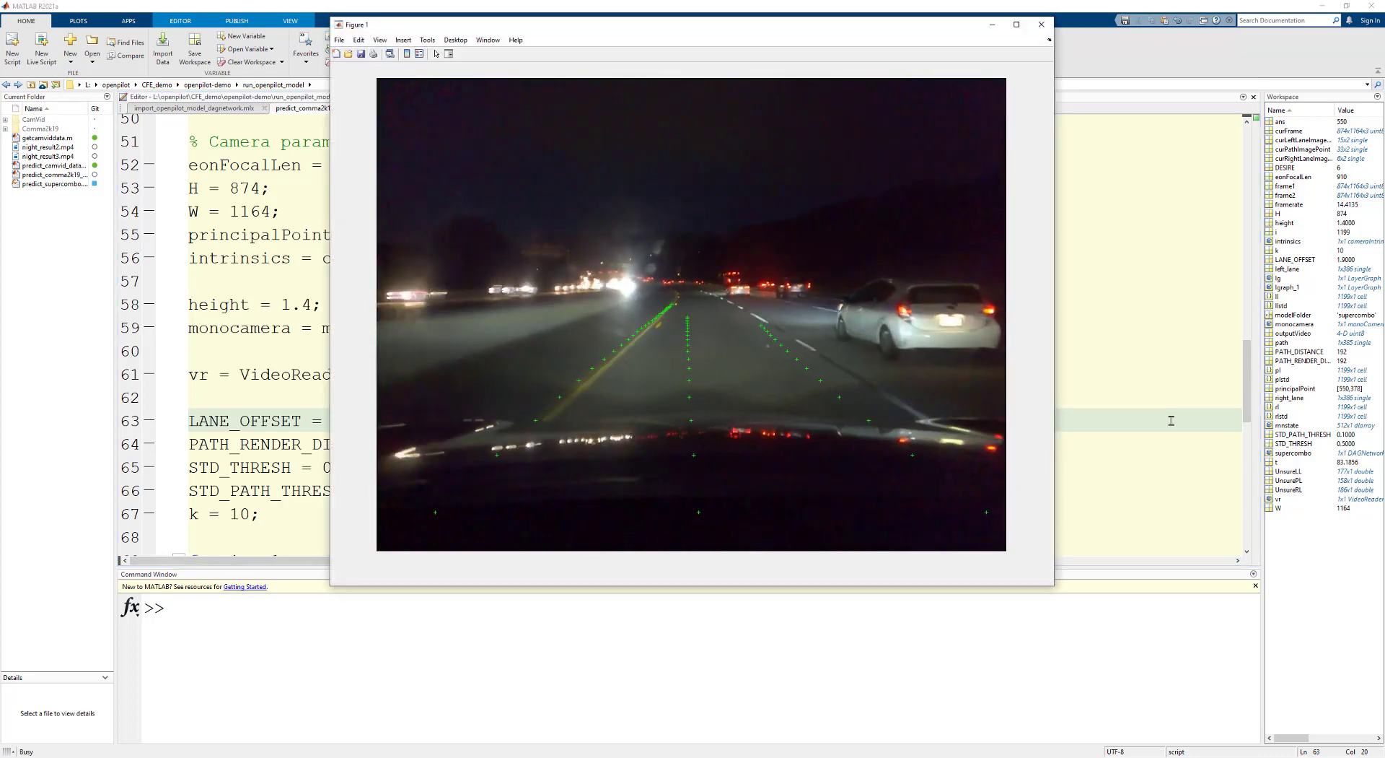